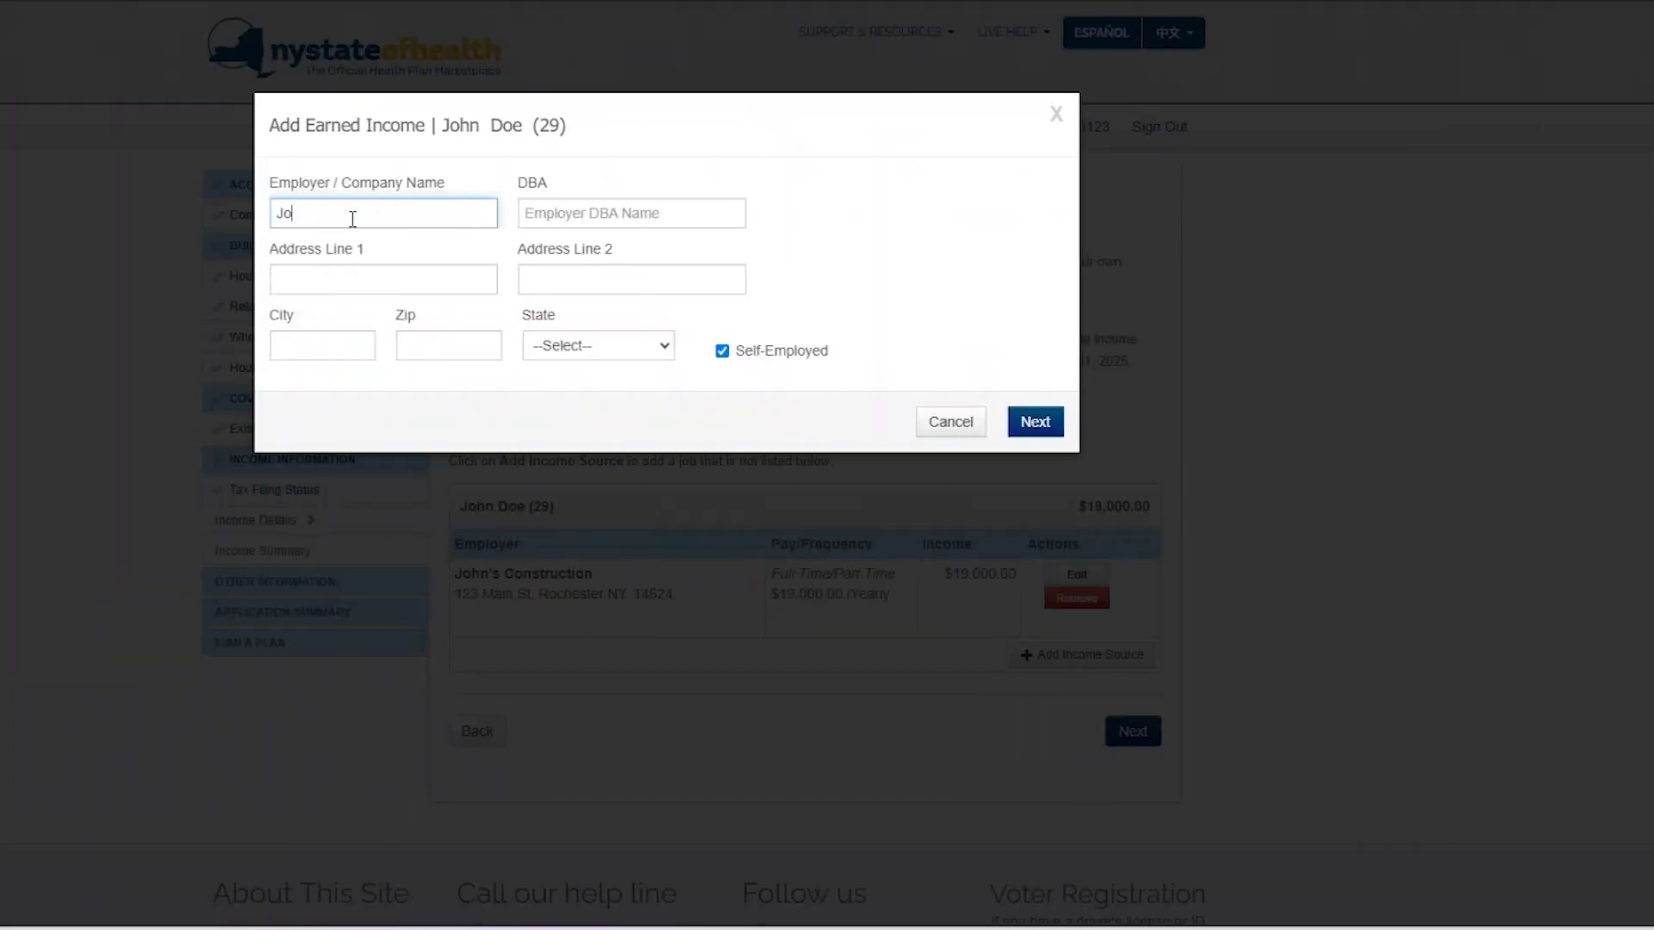
- Enter Joe's Bakery as the self-employed company with its street address, city, zip and state, and continue to the income questions
type("e's Bakery")
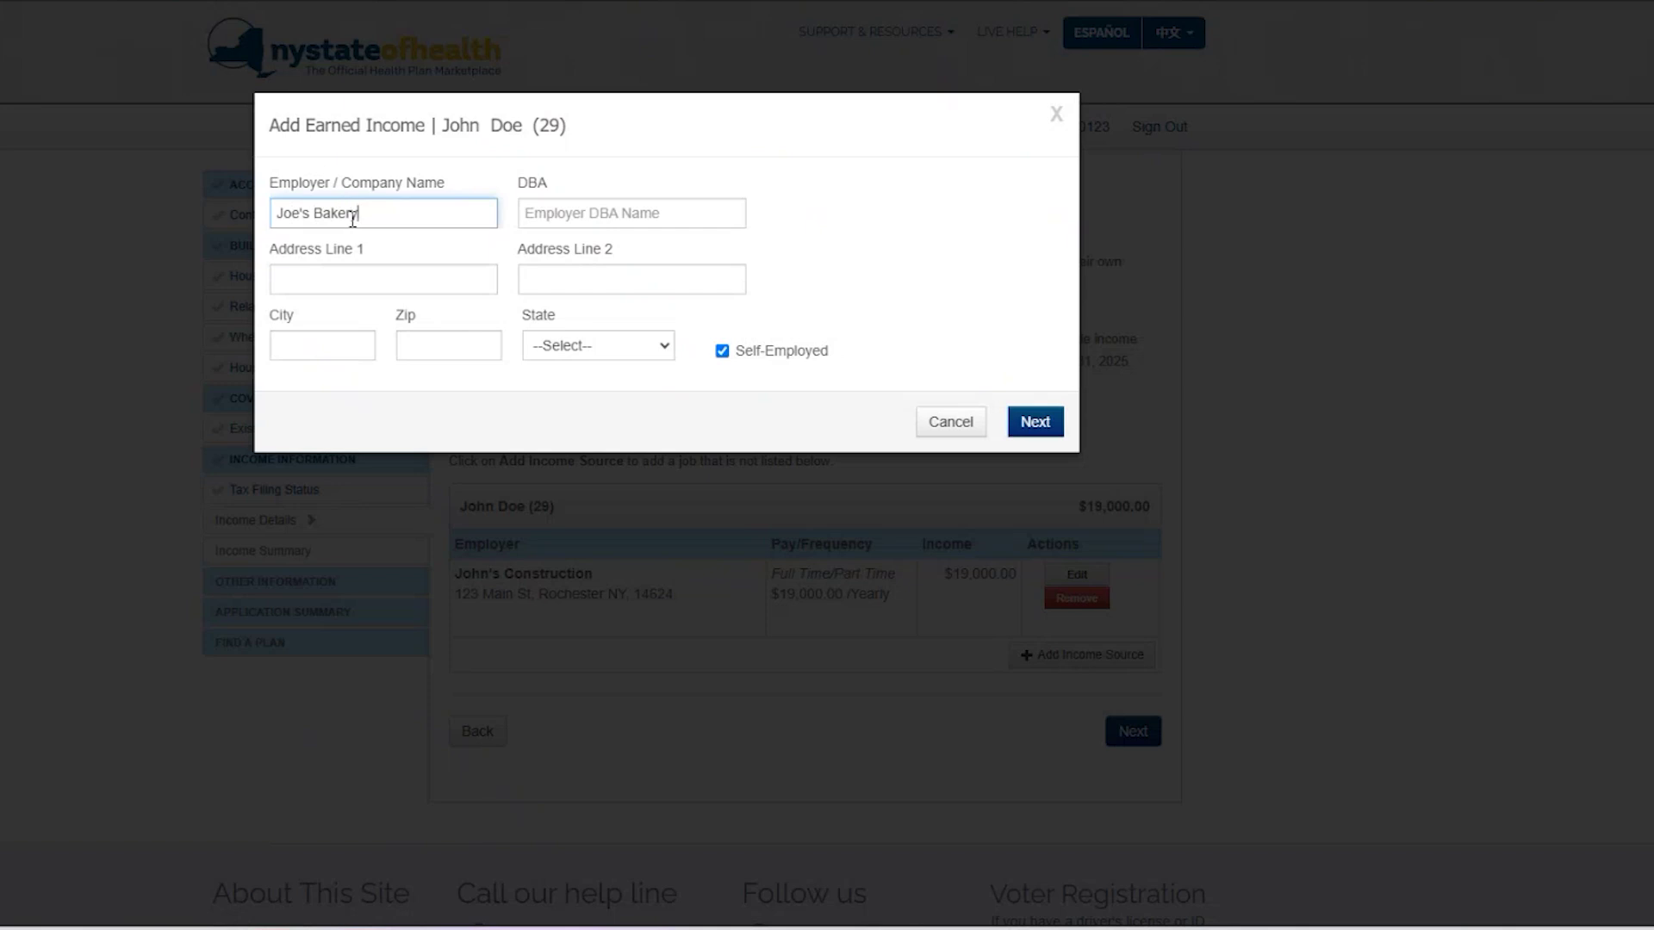
key("Tab")
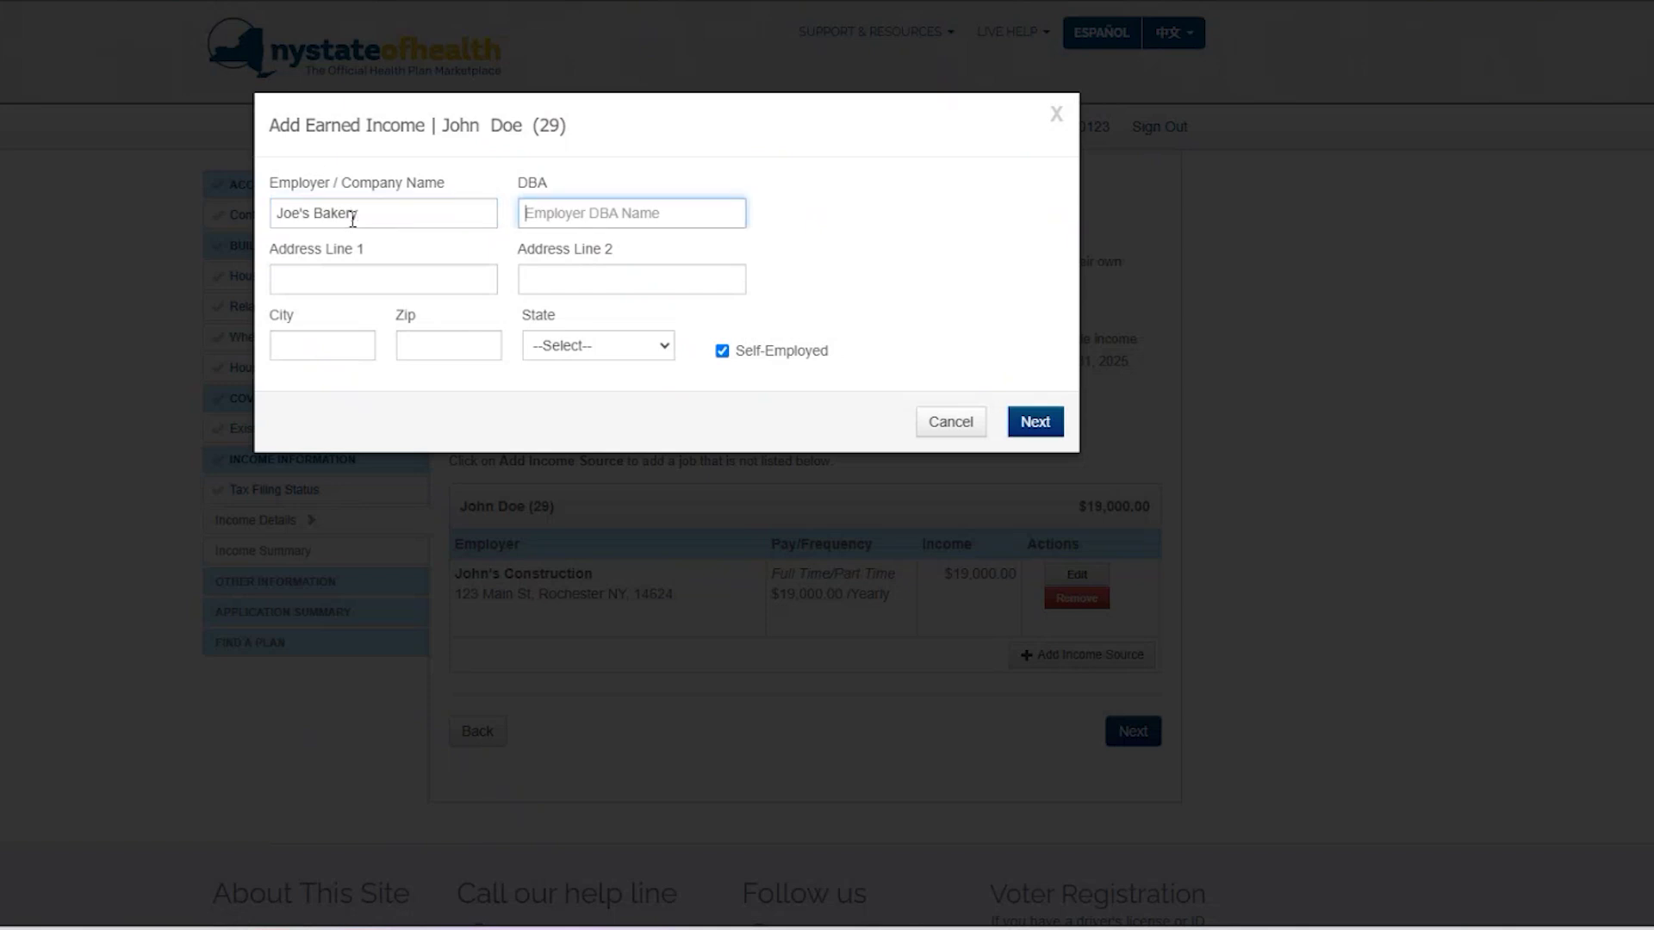
key("Tab")
key("shift+Tab")
type("123 Main St")
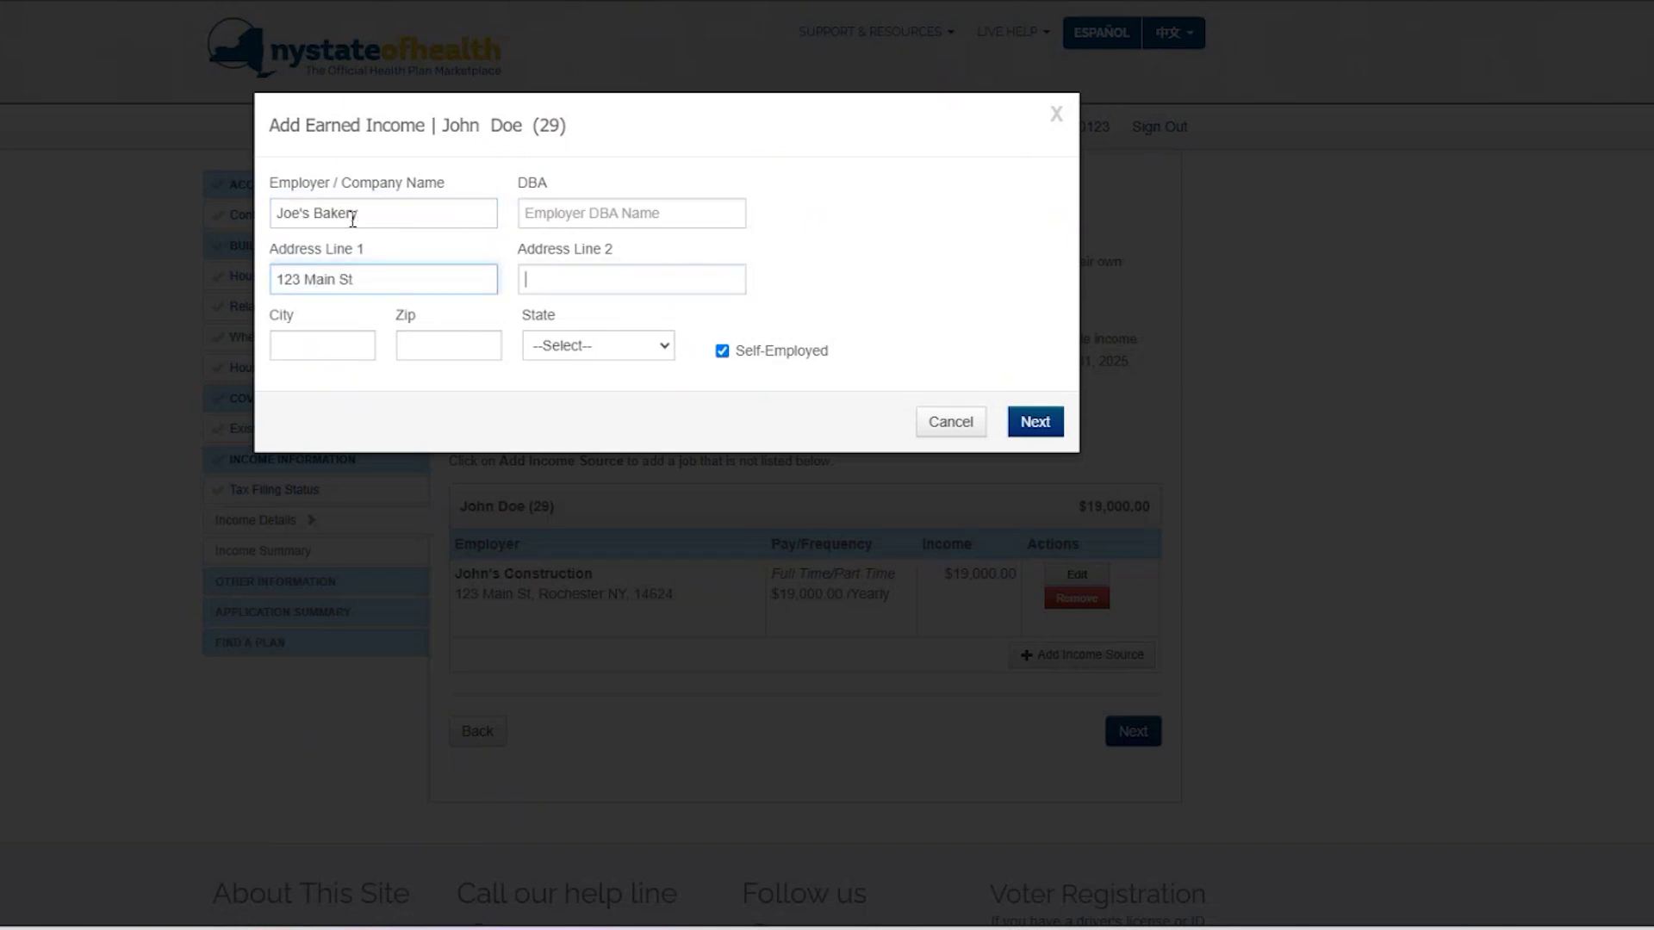
key("Tab")
type("Rochester")
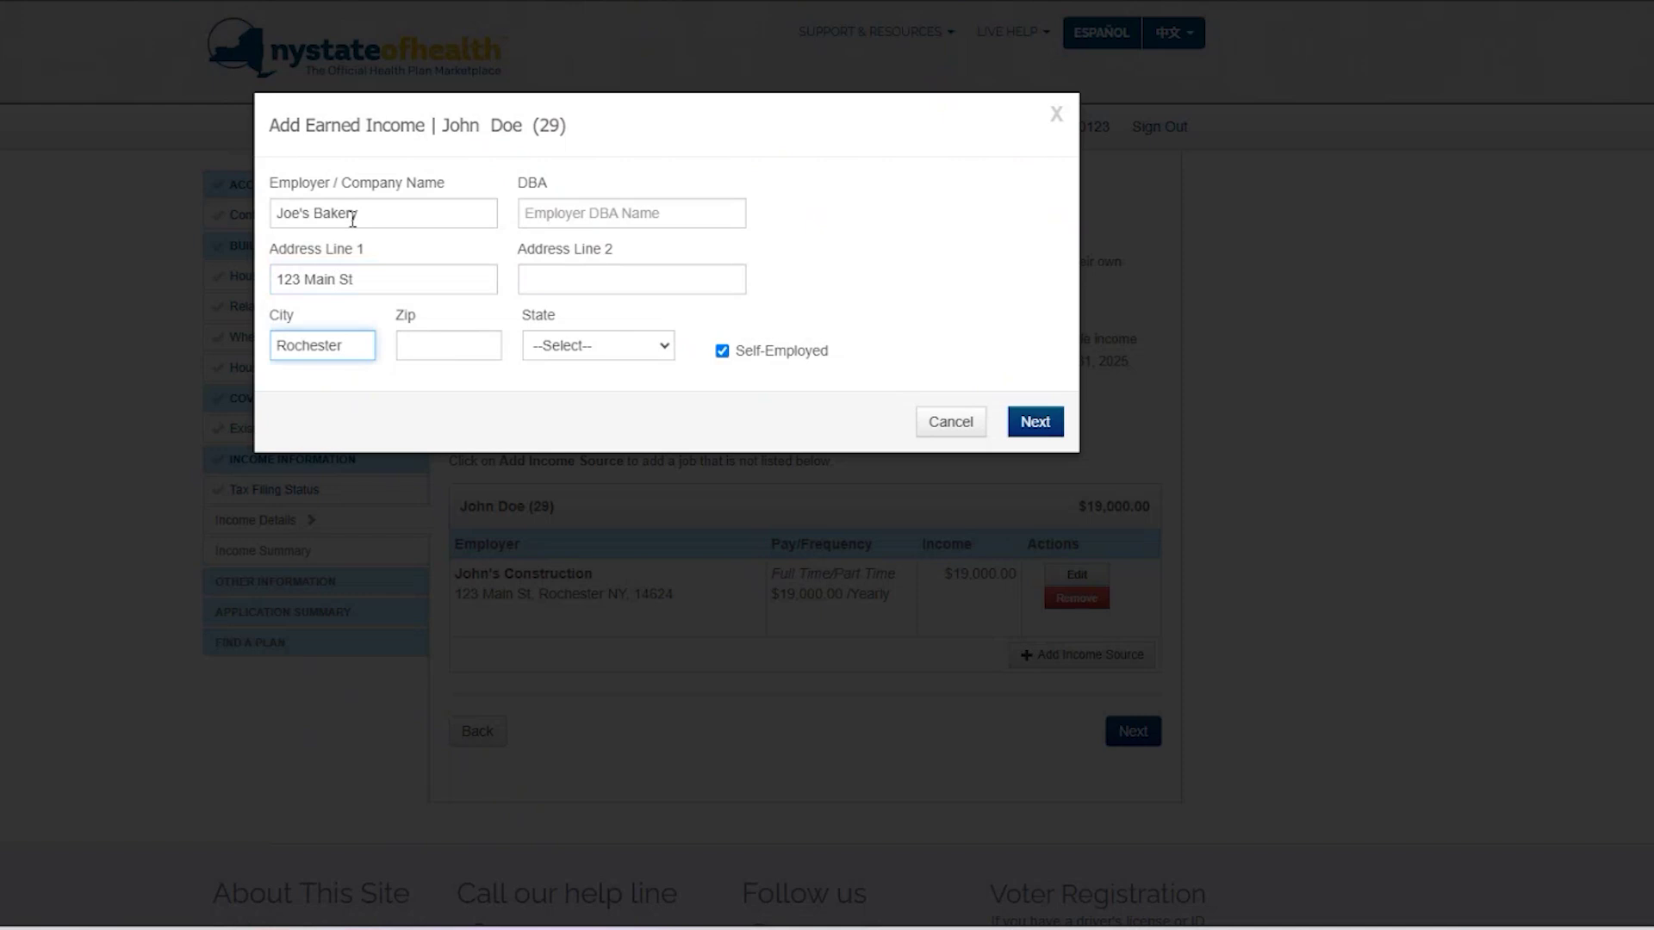
key("Tab")
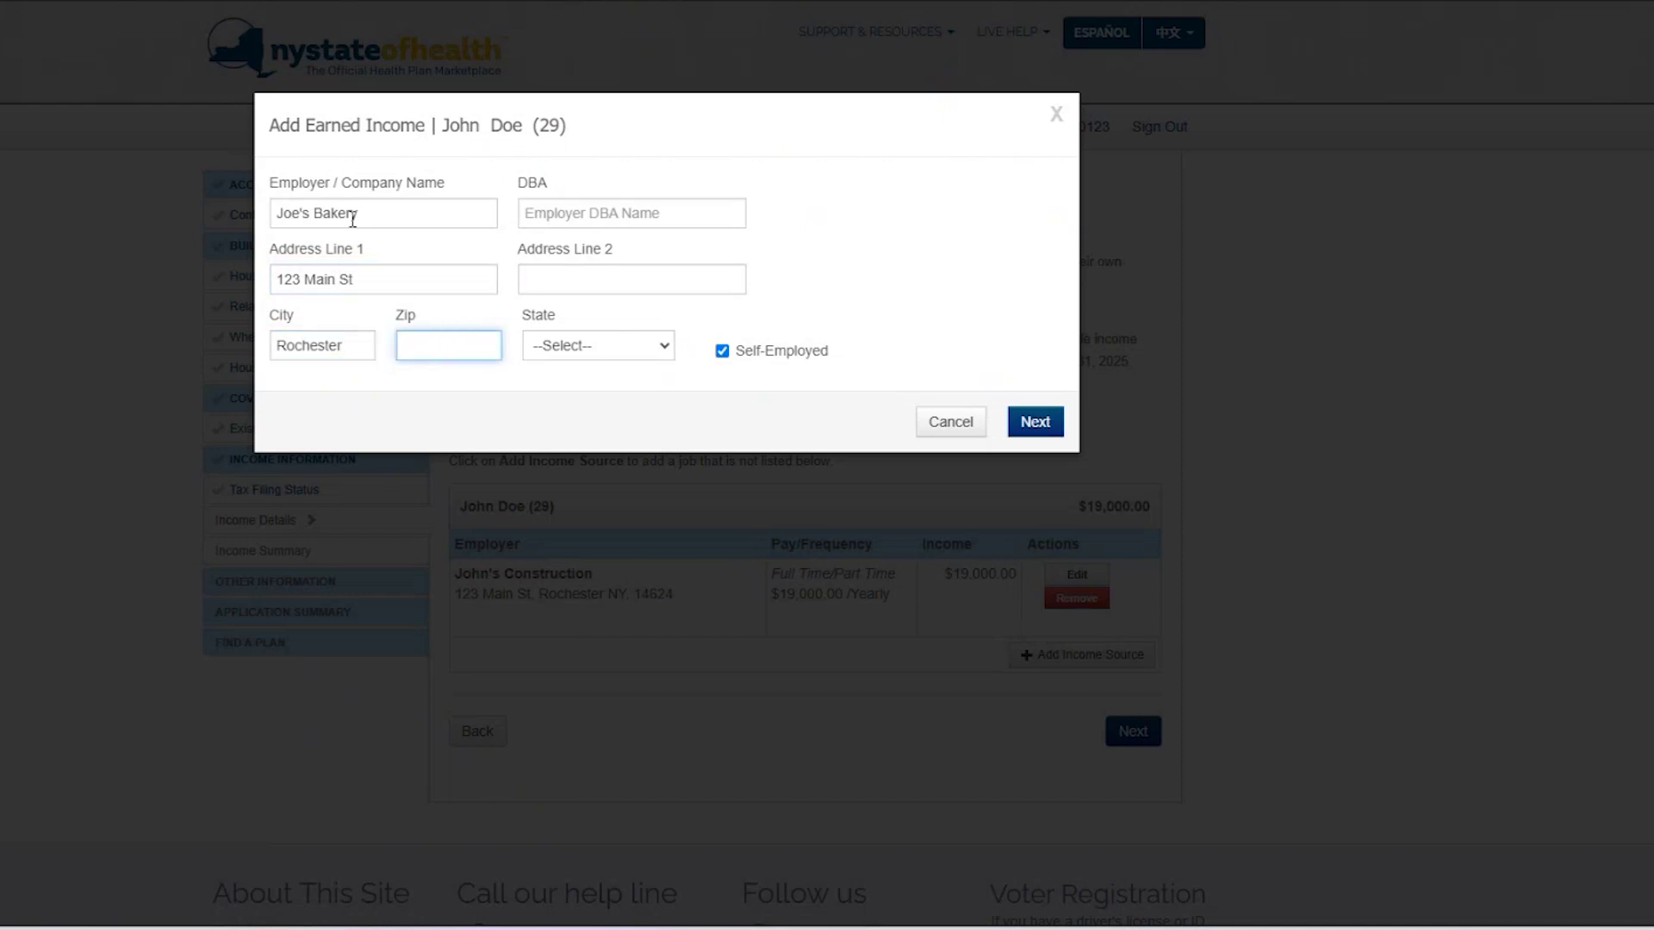
type("14624")
key("Tab")
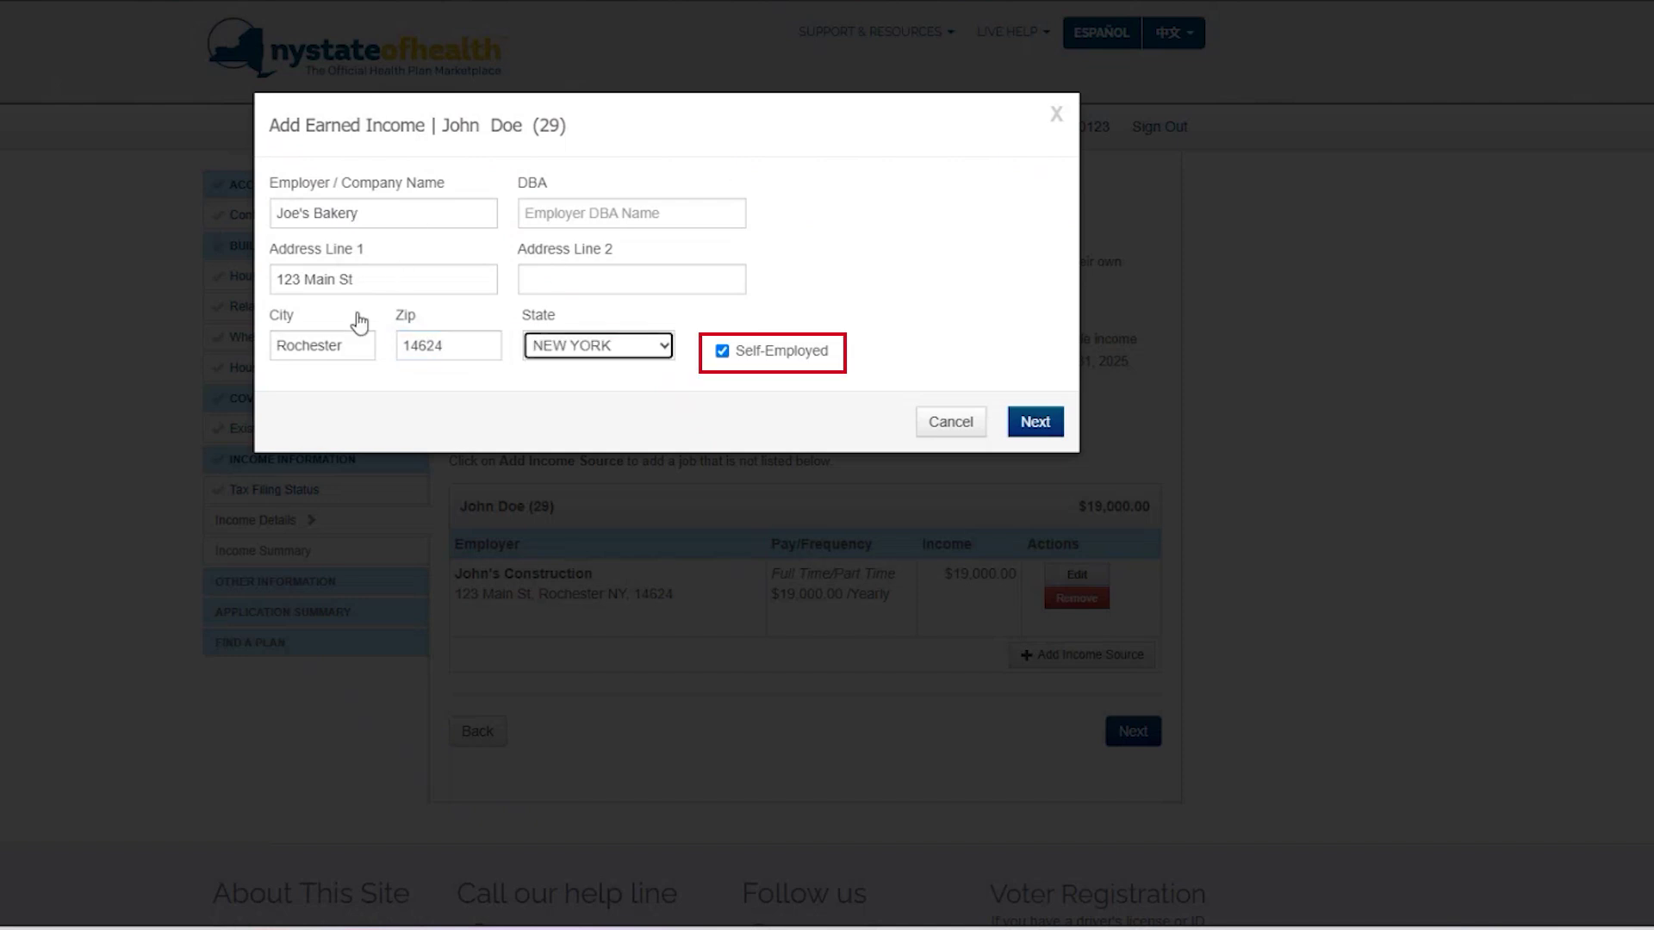
left_click(1035, 422)
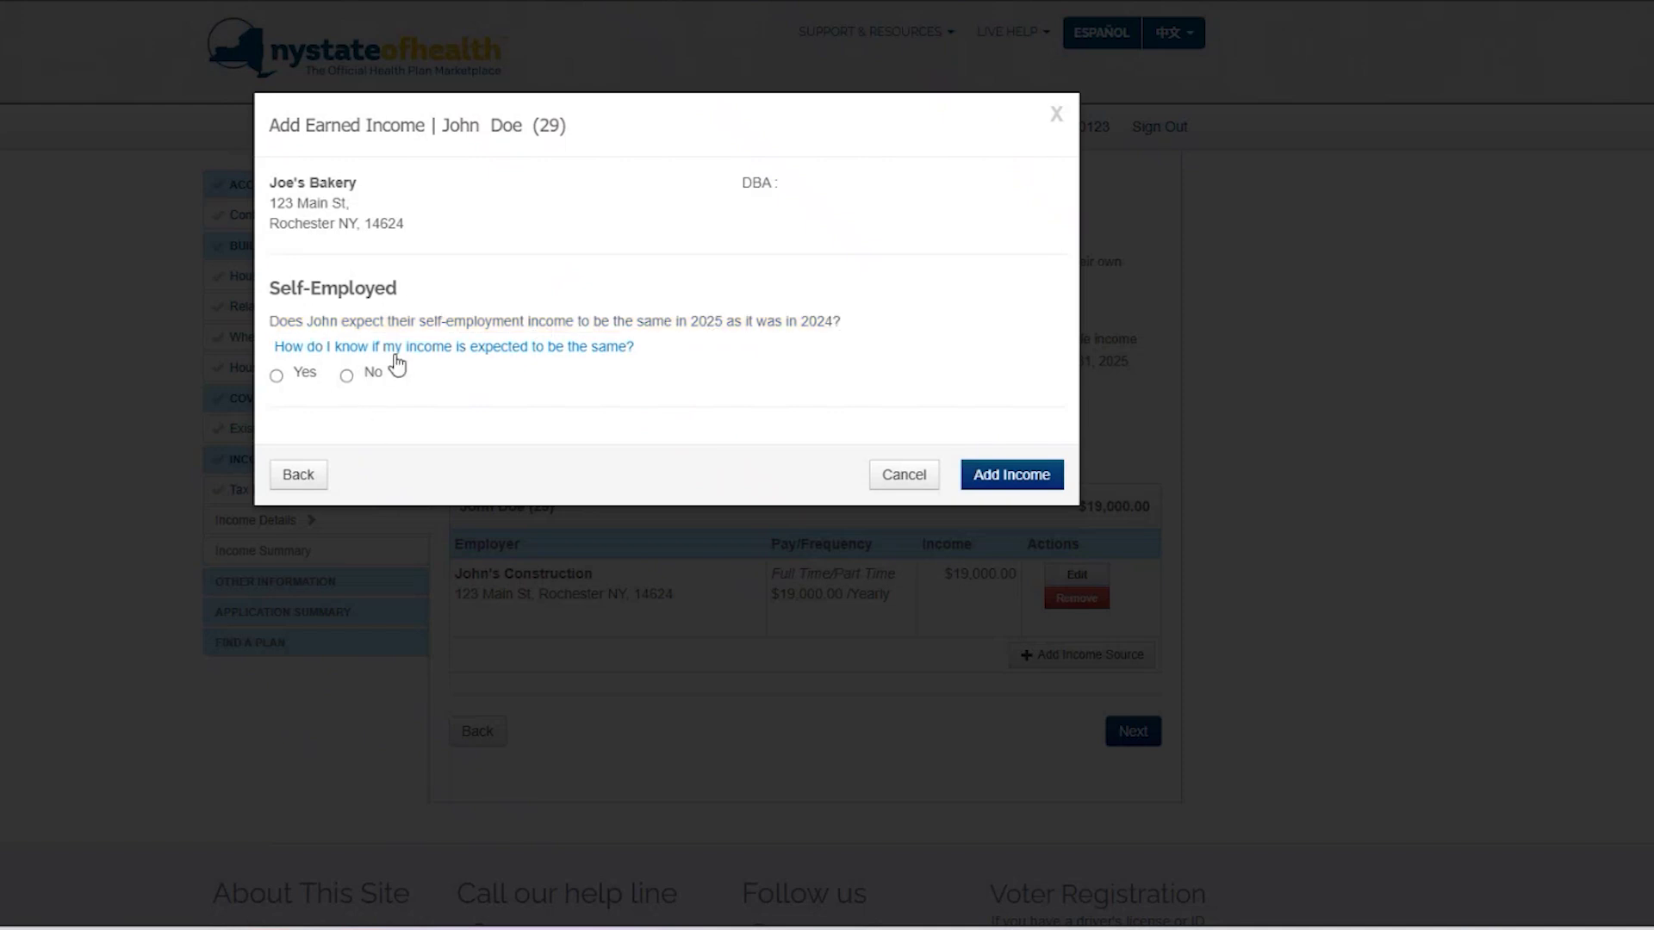
- Show the help on expecting the same income, and try answering Yes with expected self-employment earnings of 15000
left_click(428, 349)
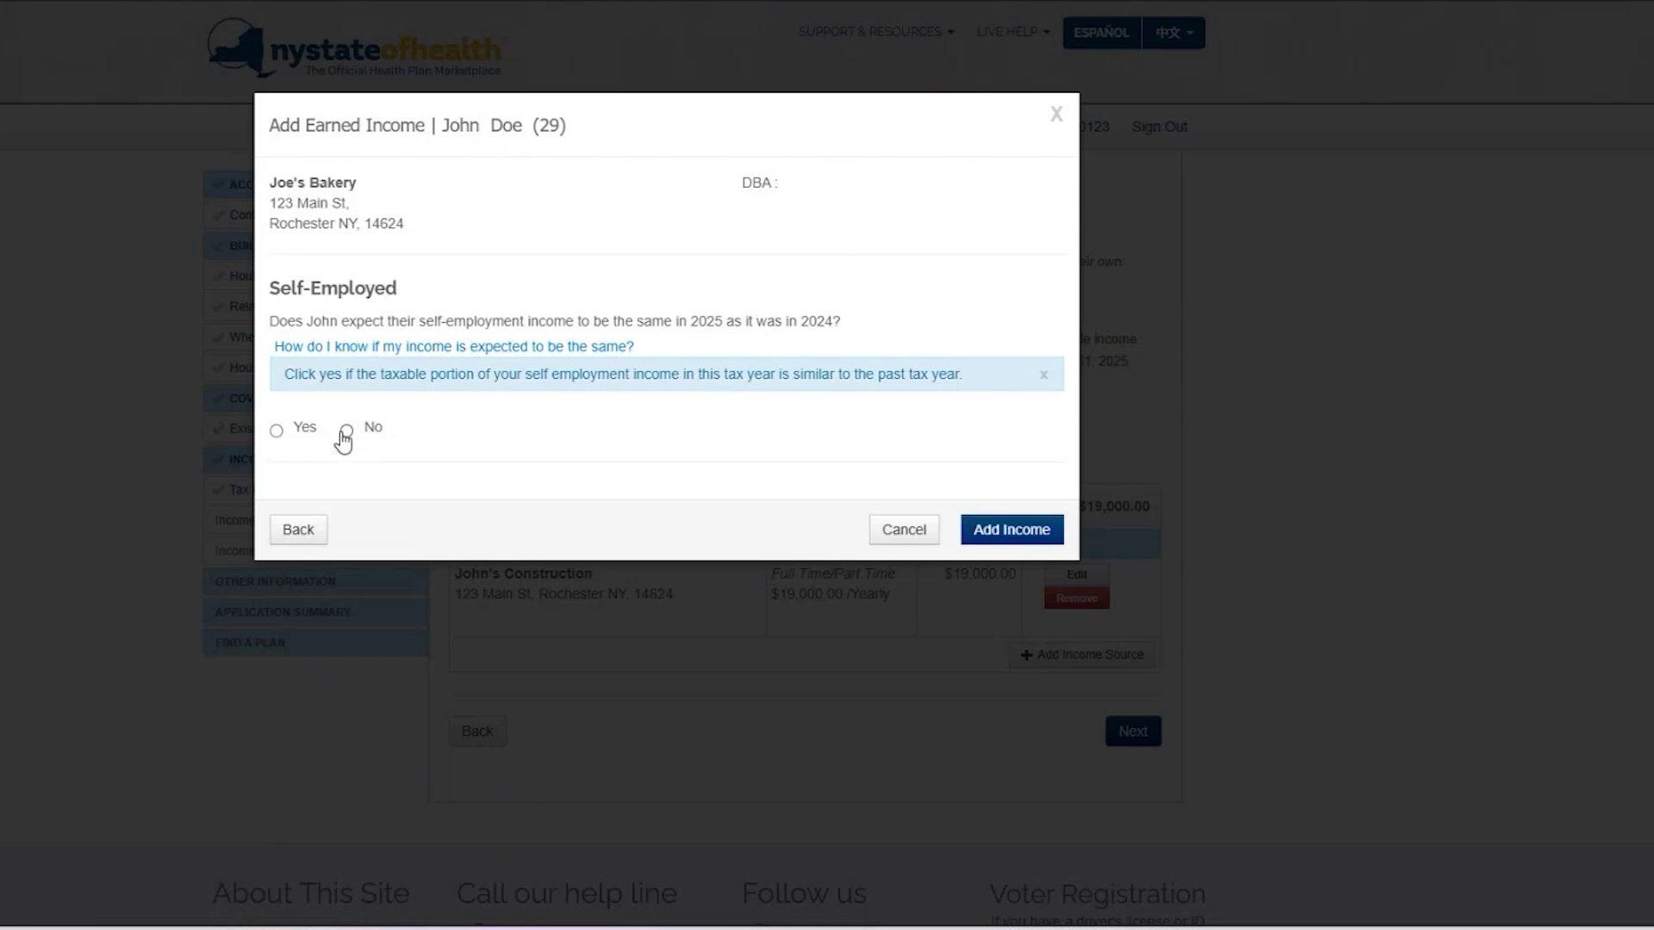
left_click(276, 431)
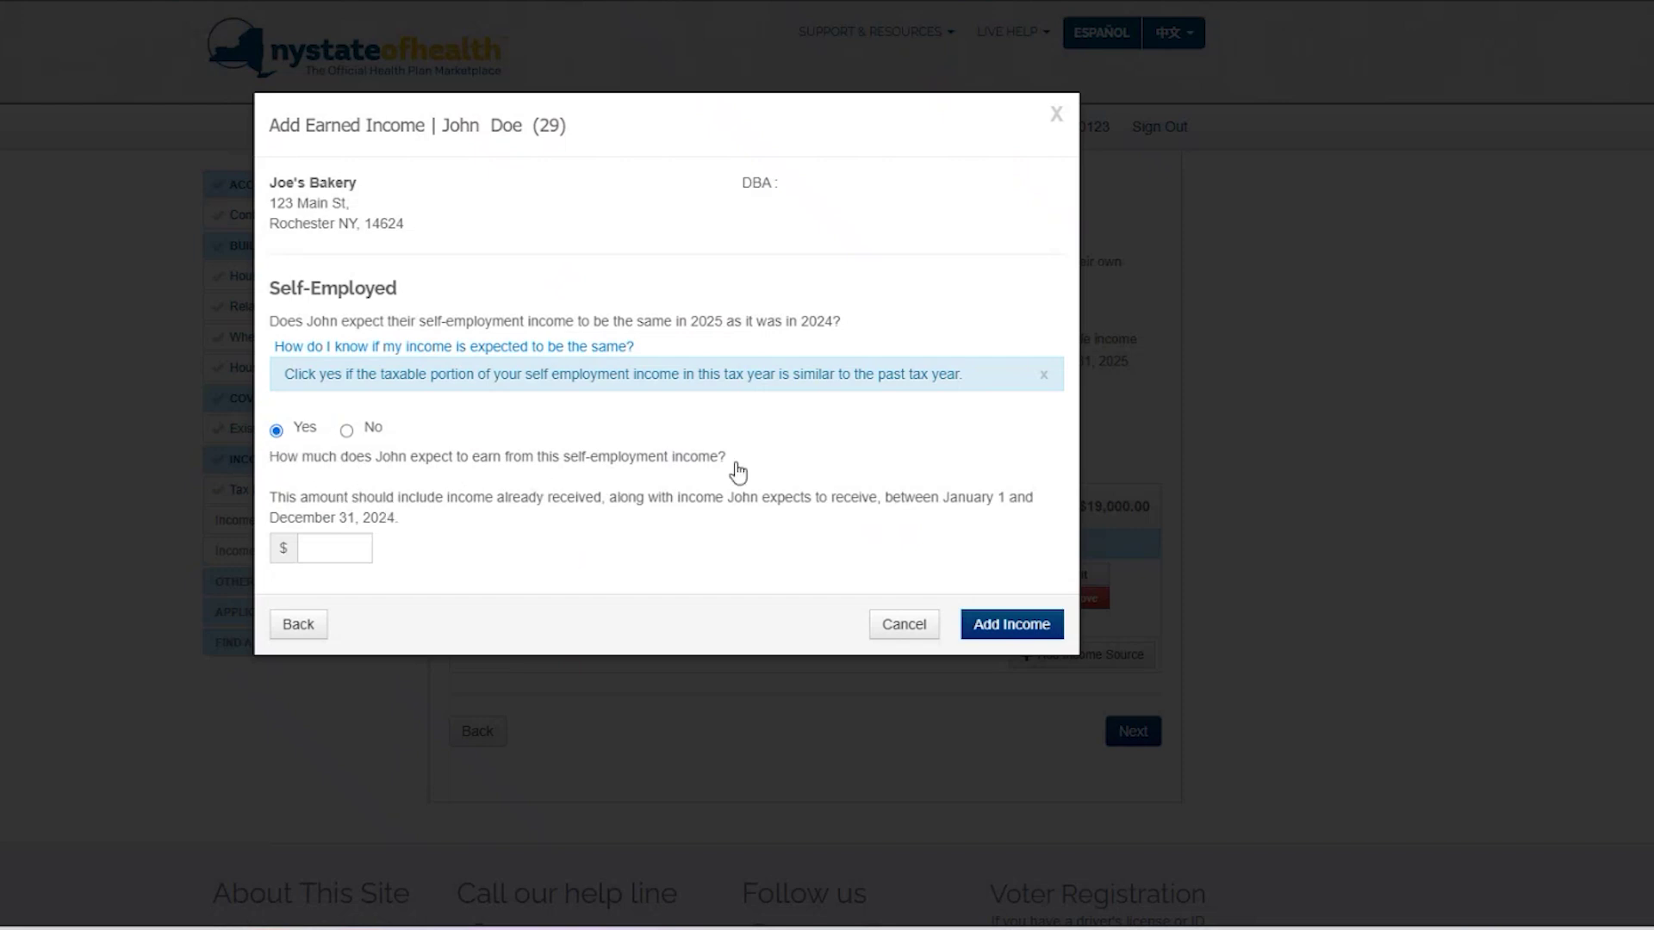
left_click(357, 542)
type("15000")
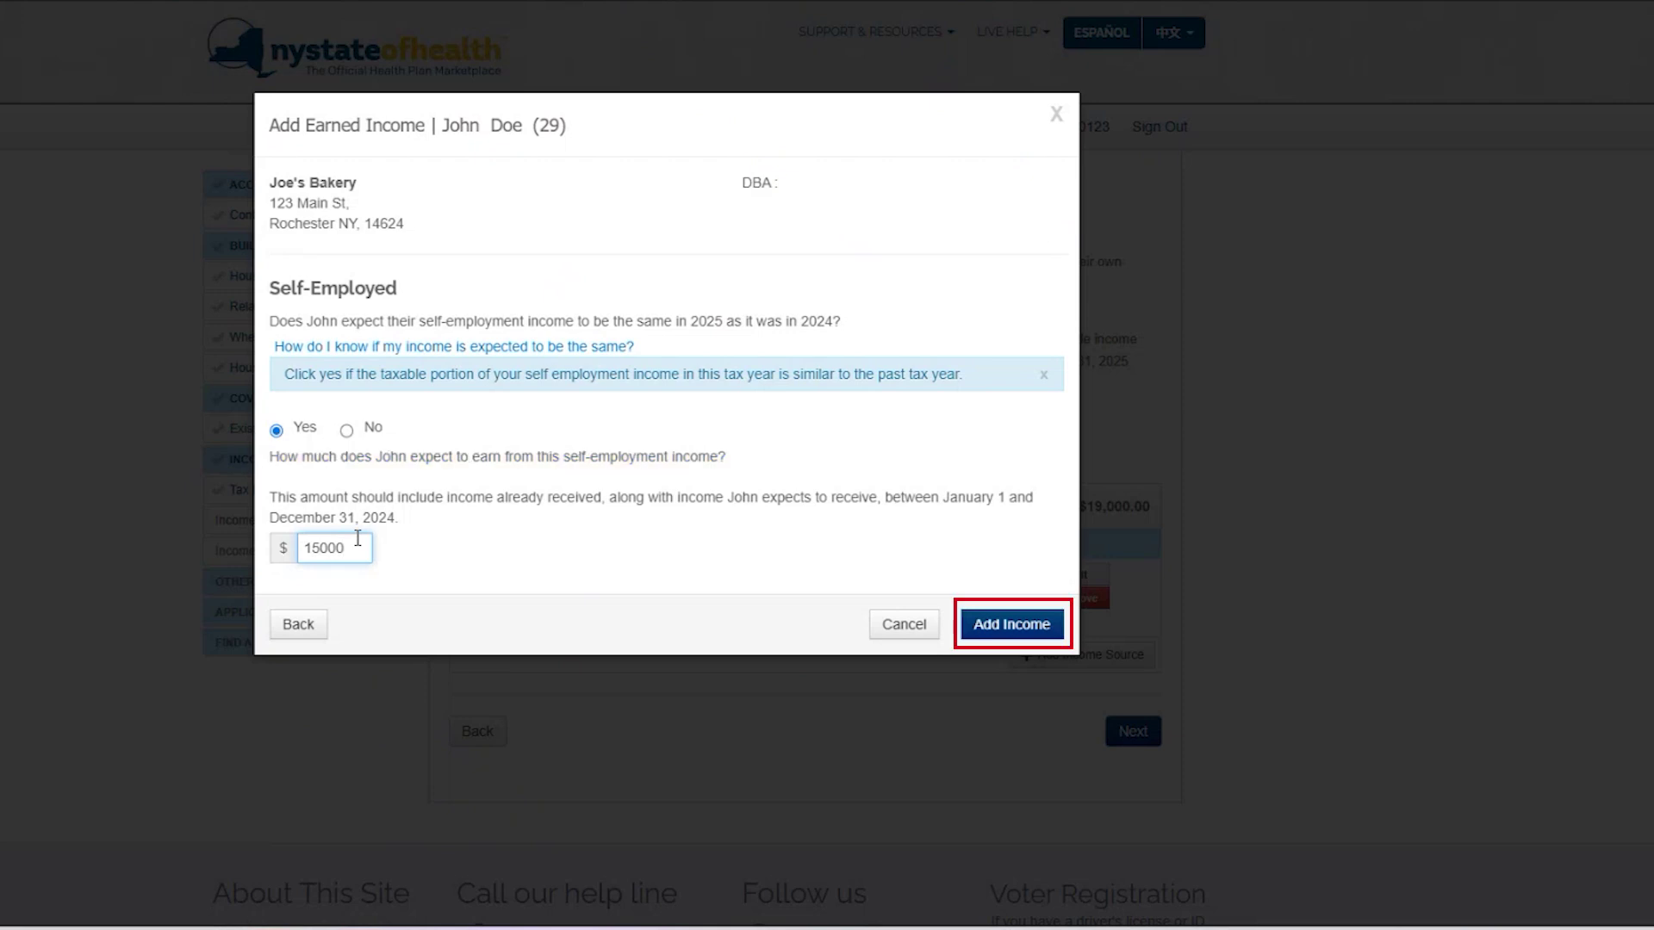
key("BackSpace")
key("BackSpace")
key("BackSpace")
key("BackSpace")
key("BackSpace")
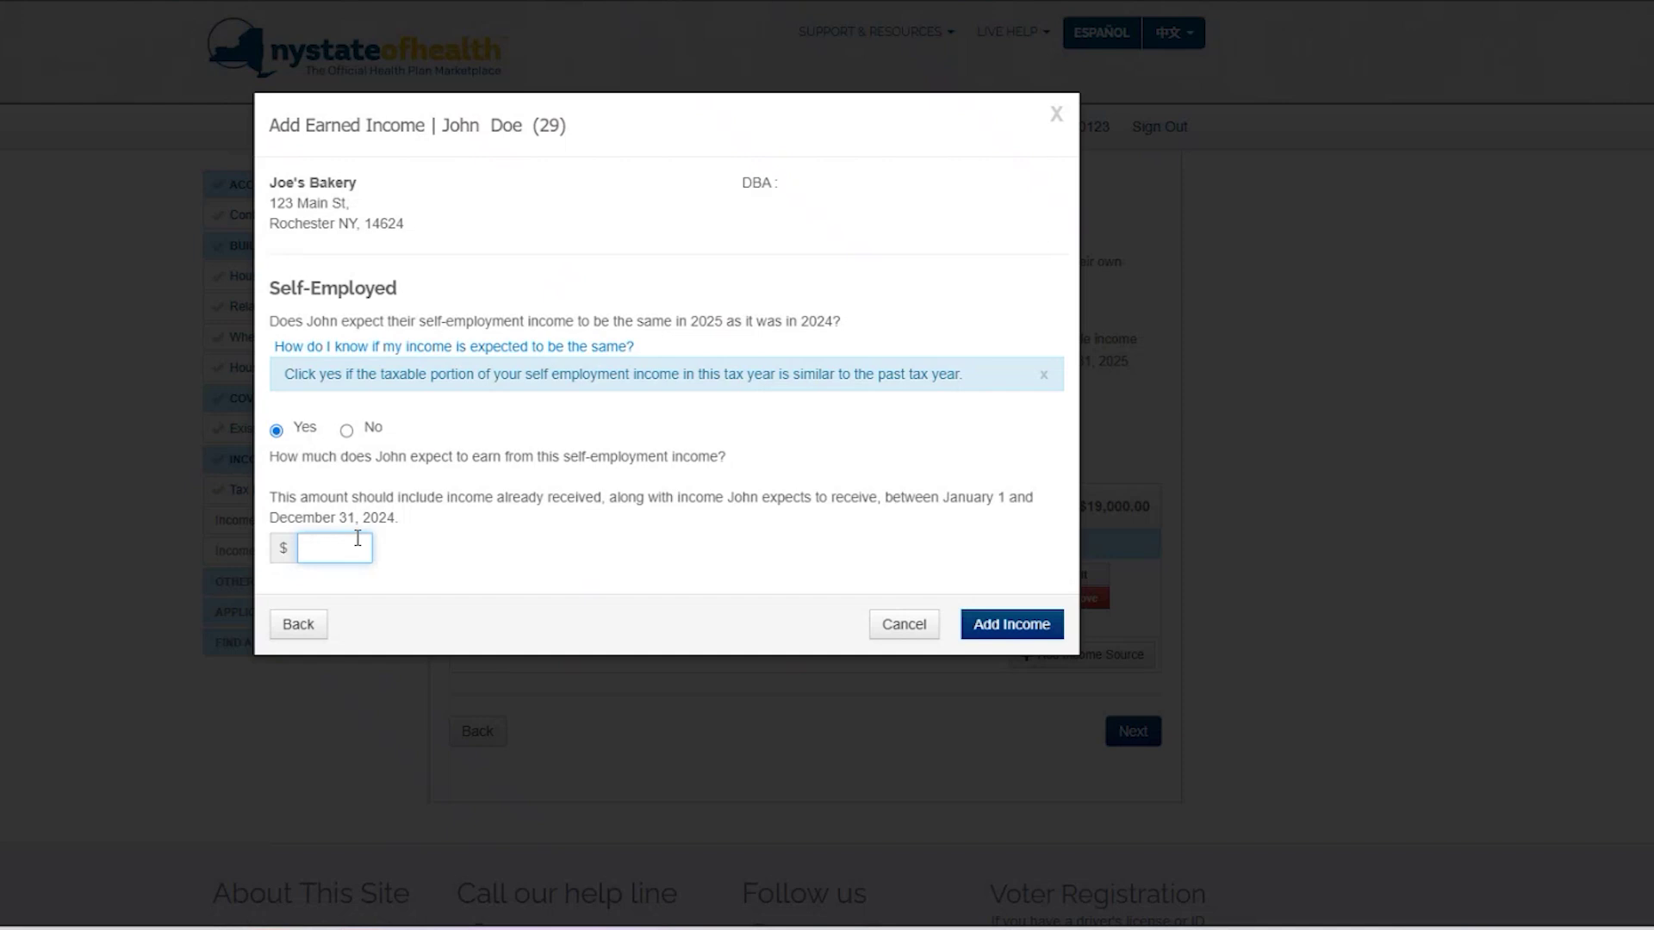
- Answer No to the same-income question and set the three business income months to October, November and December
left_click(348, 431)
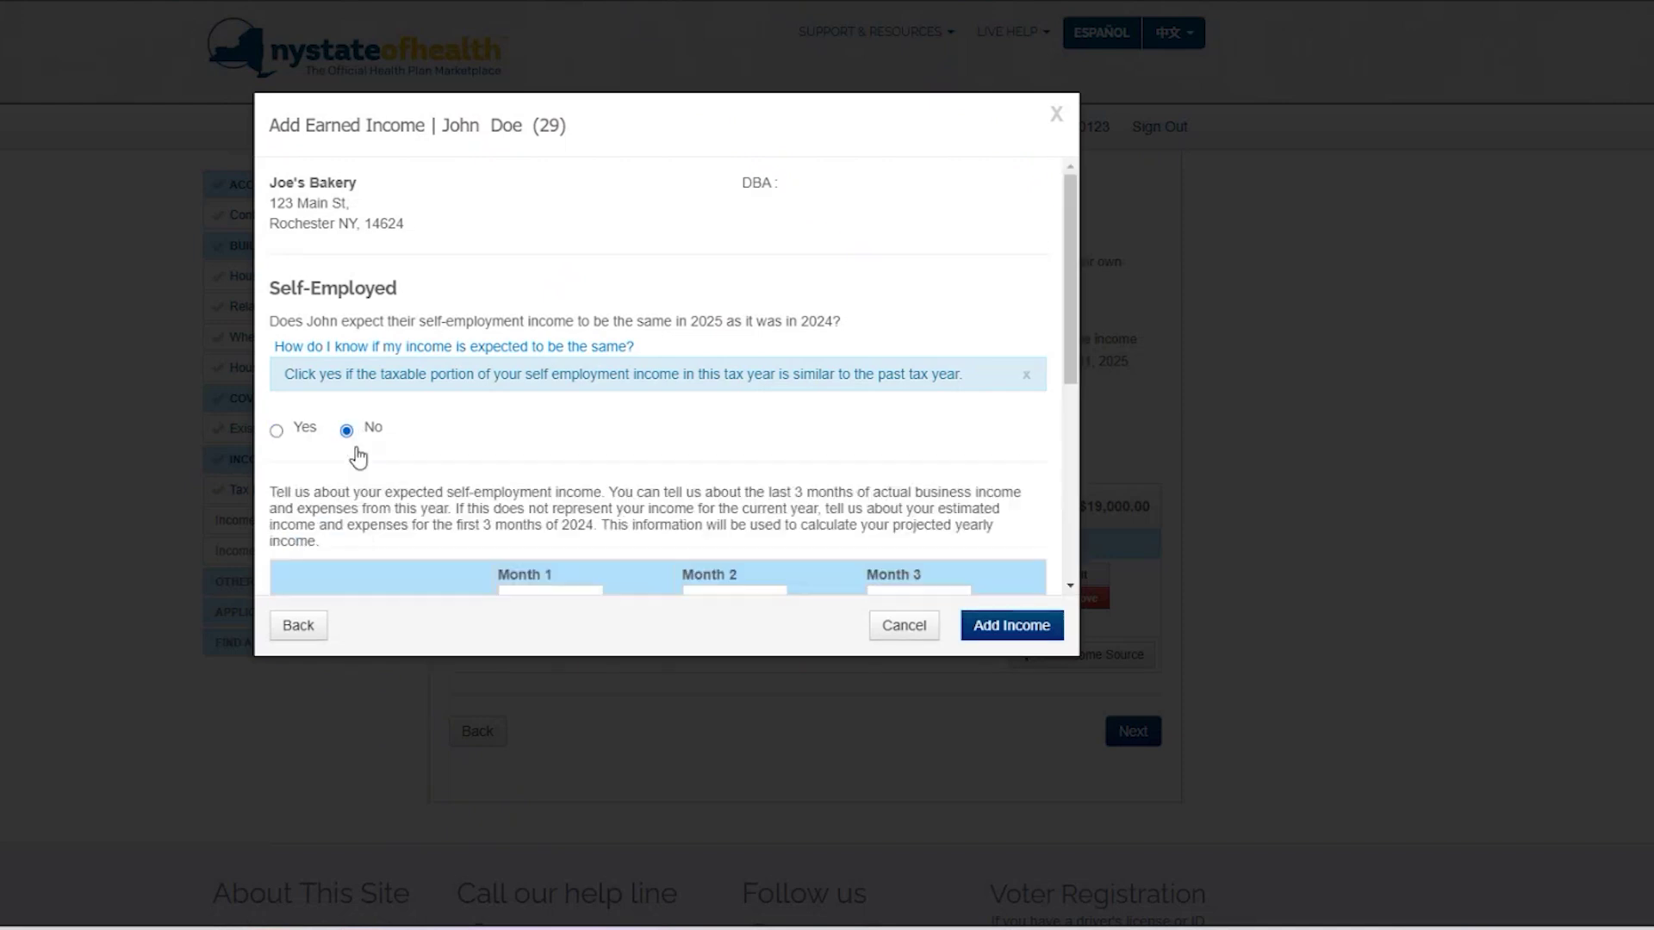
scroll(579, 444, "down", 1)
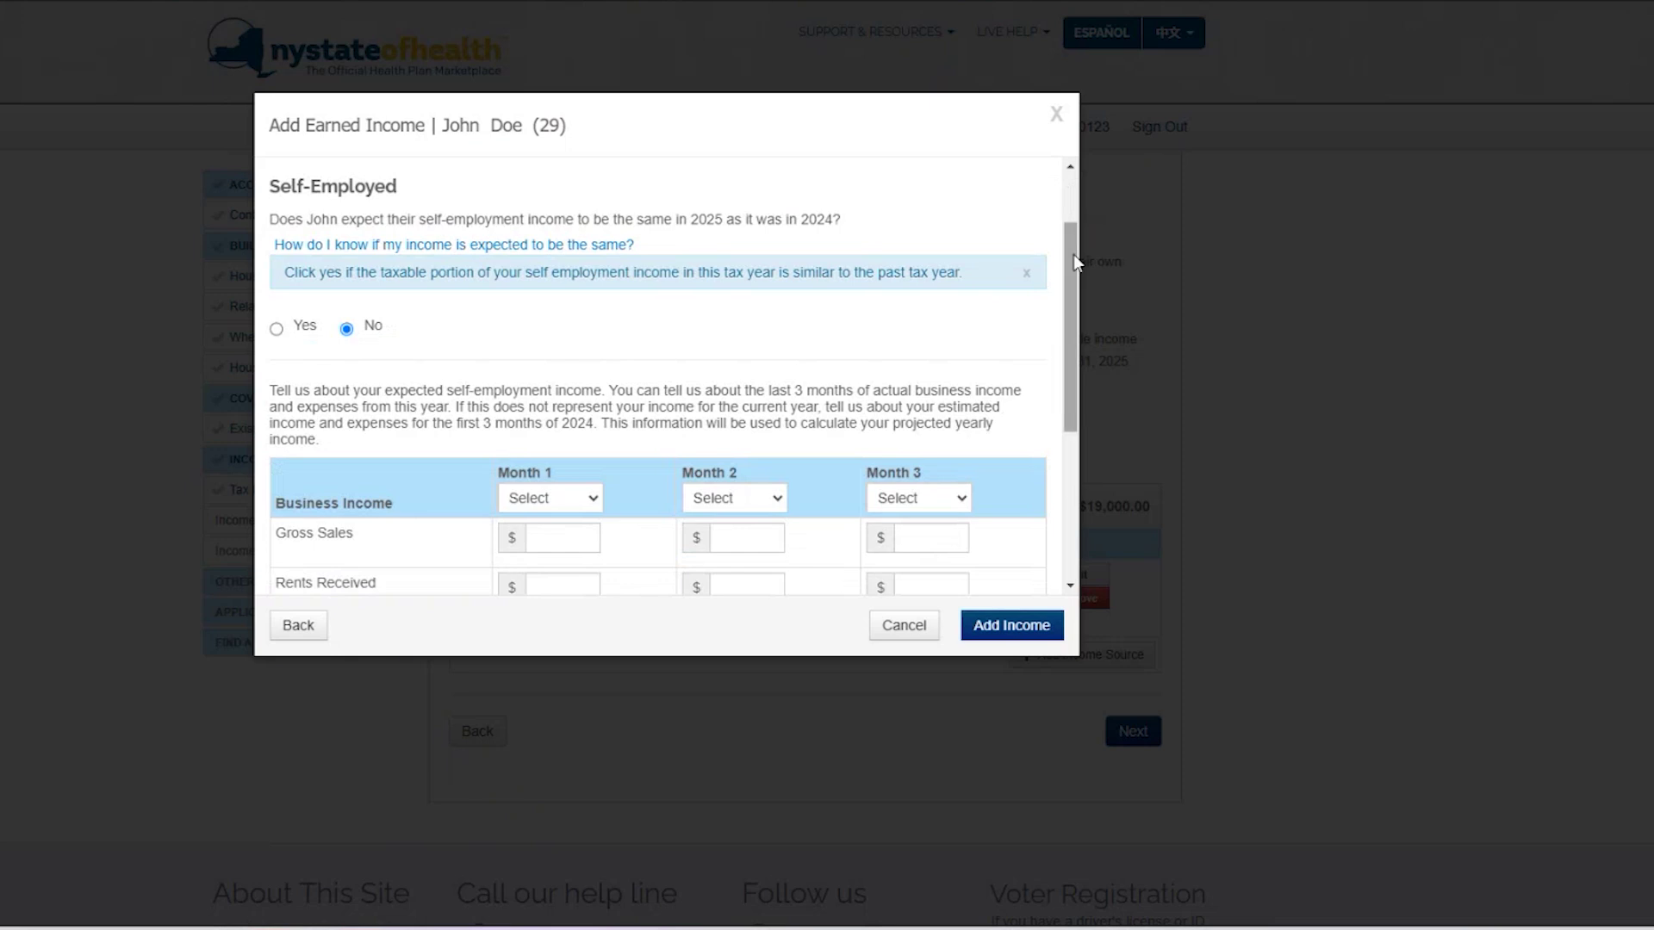
left_click_drag(1079, 256, 1097, 317)
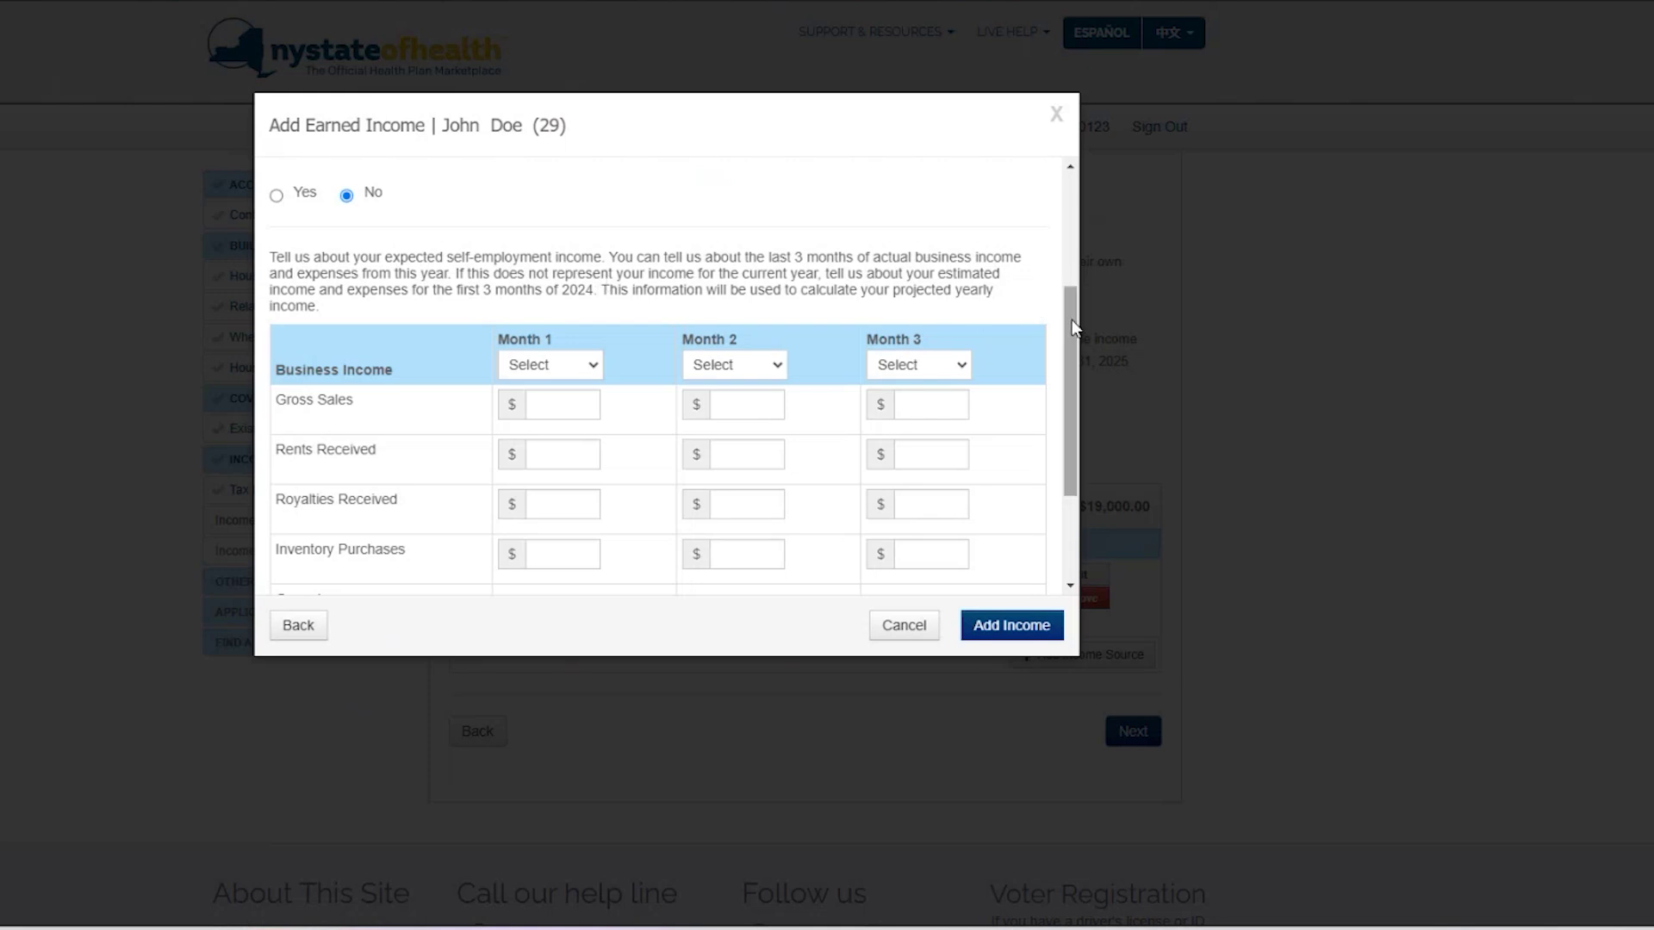
left_click_drag(1070, 322, 1075, 348)
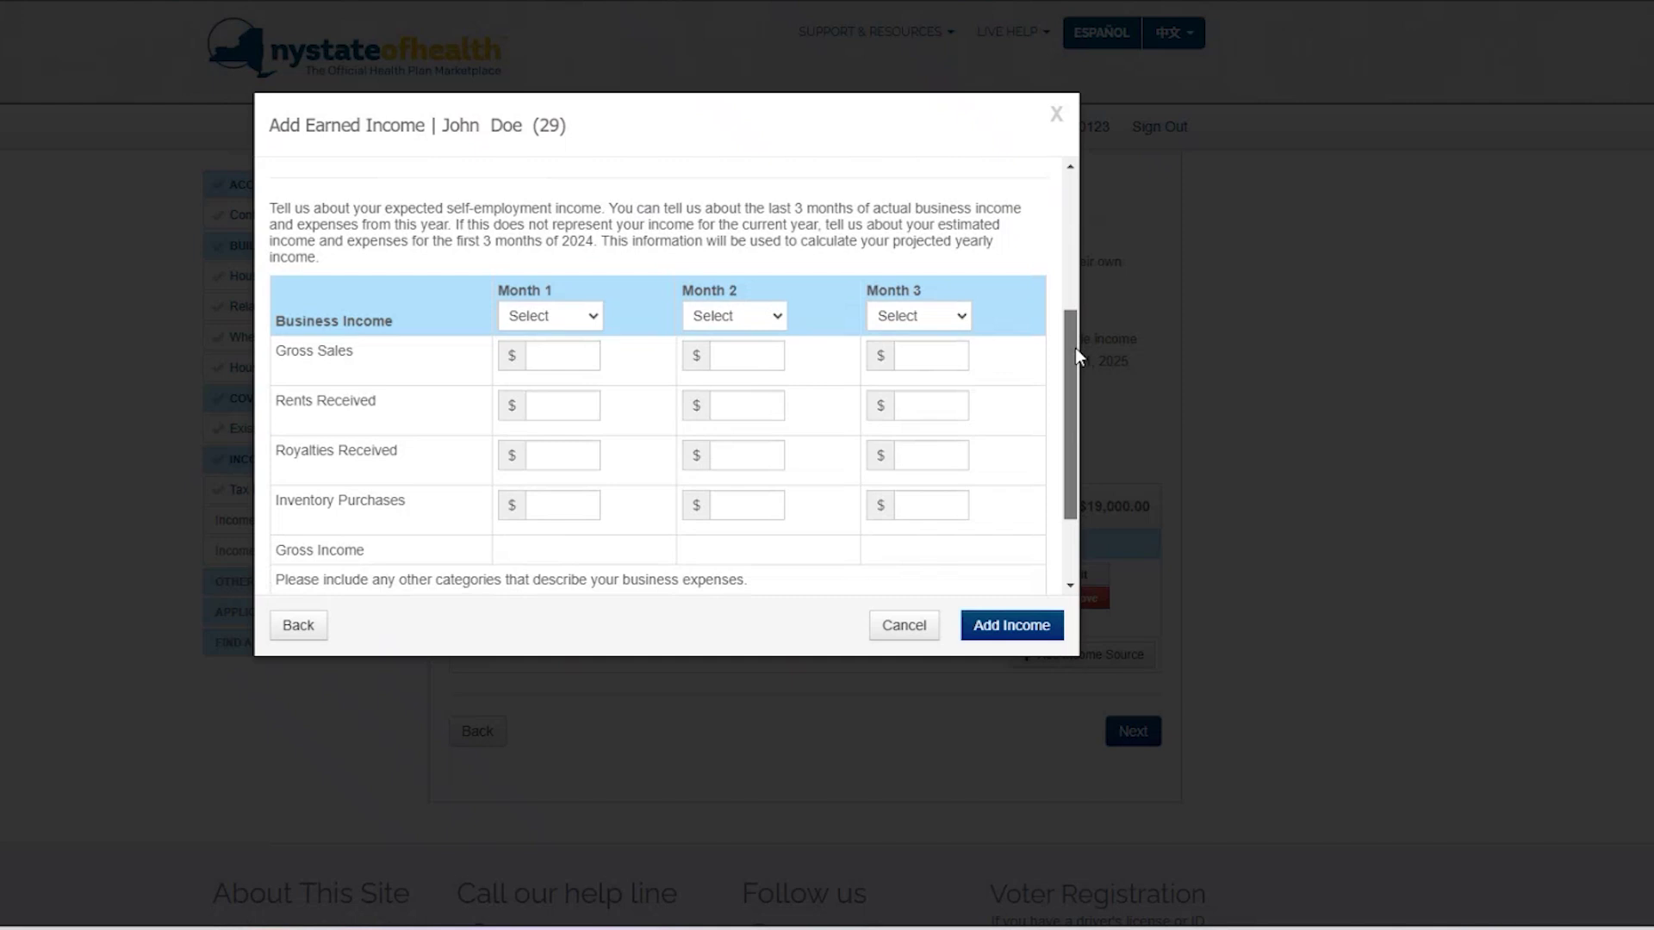
scroll(1074, 350, "down", 1)
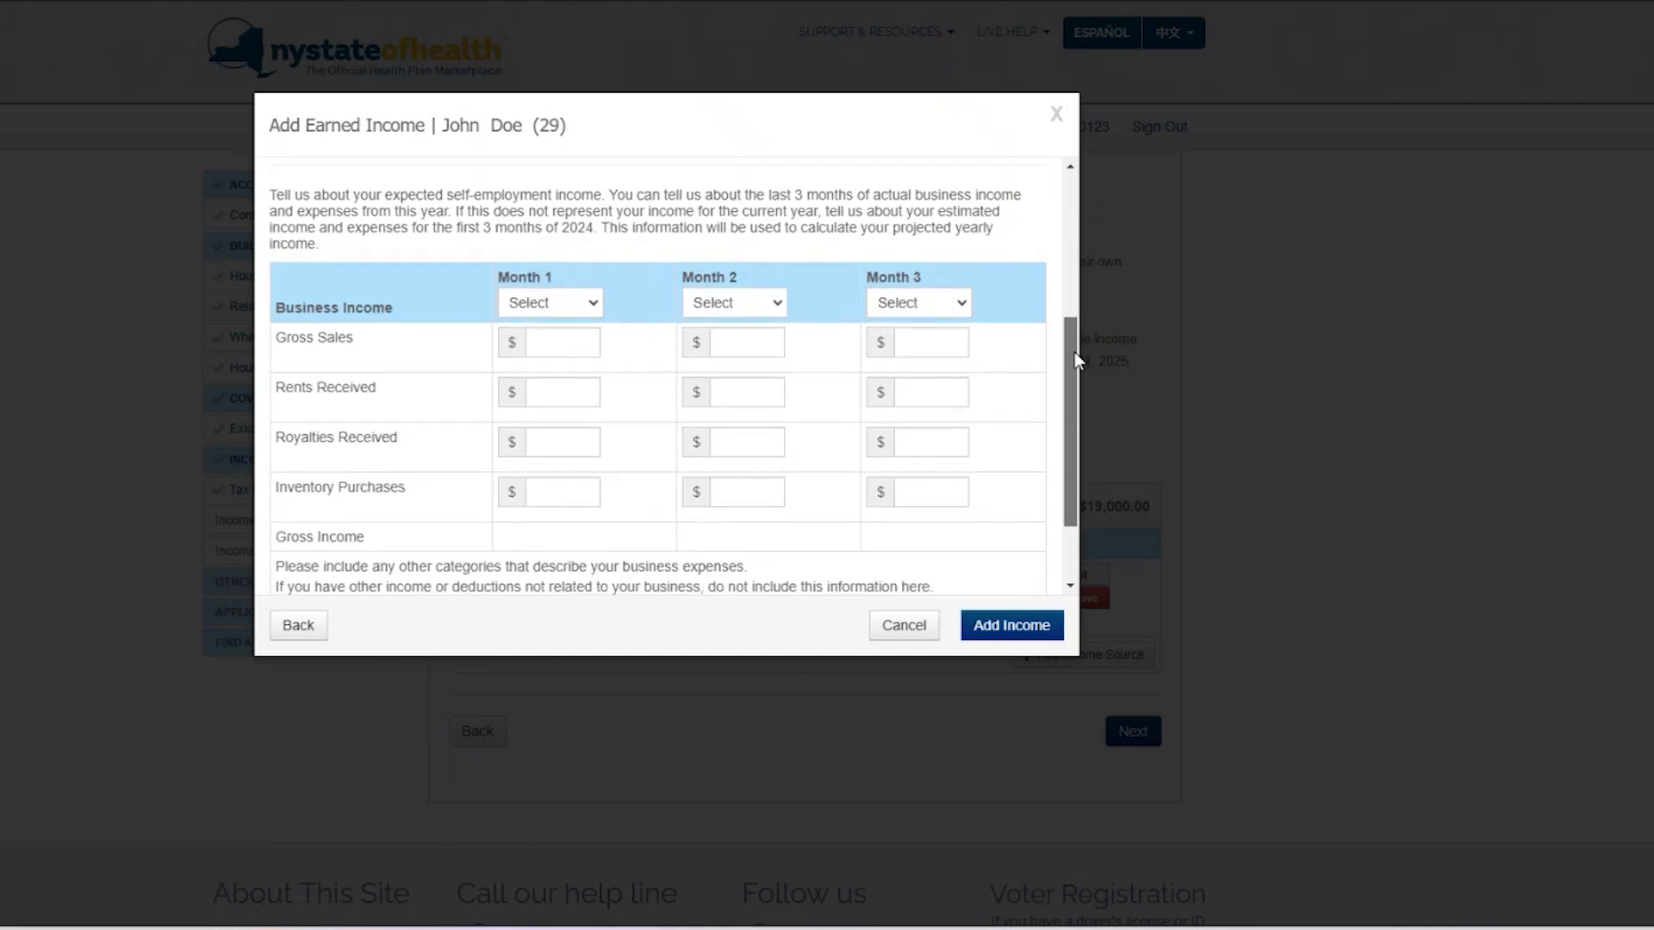
left_click_drag(1073, 352, 1073, 396)
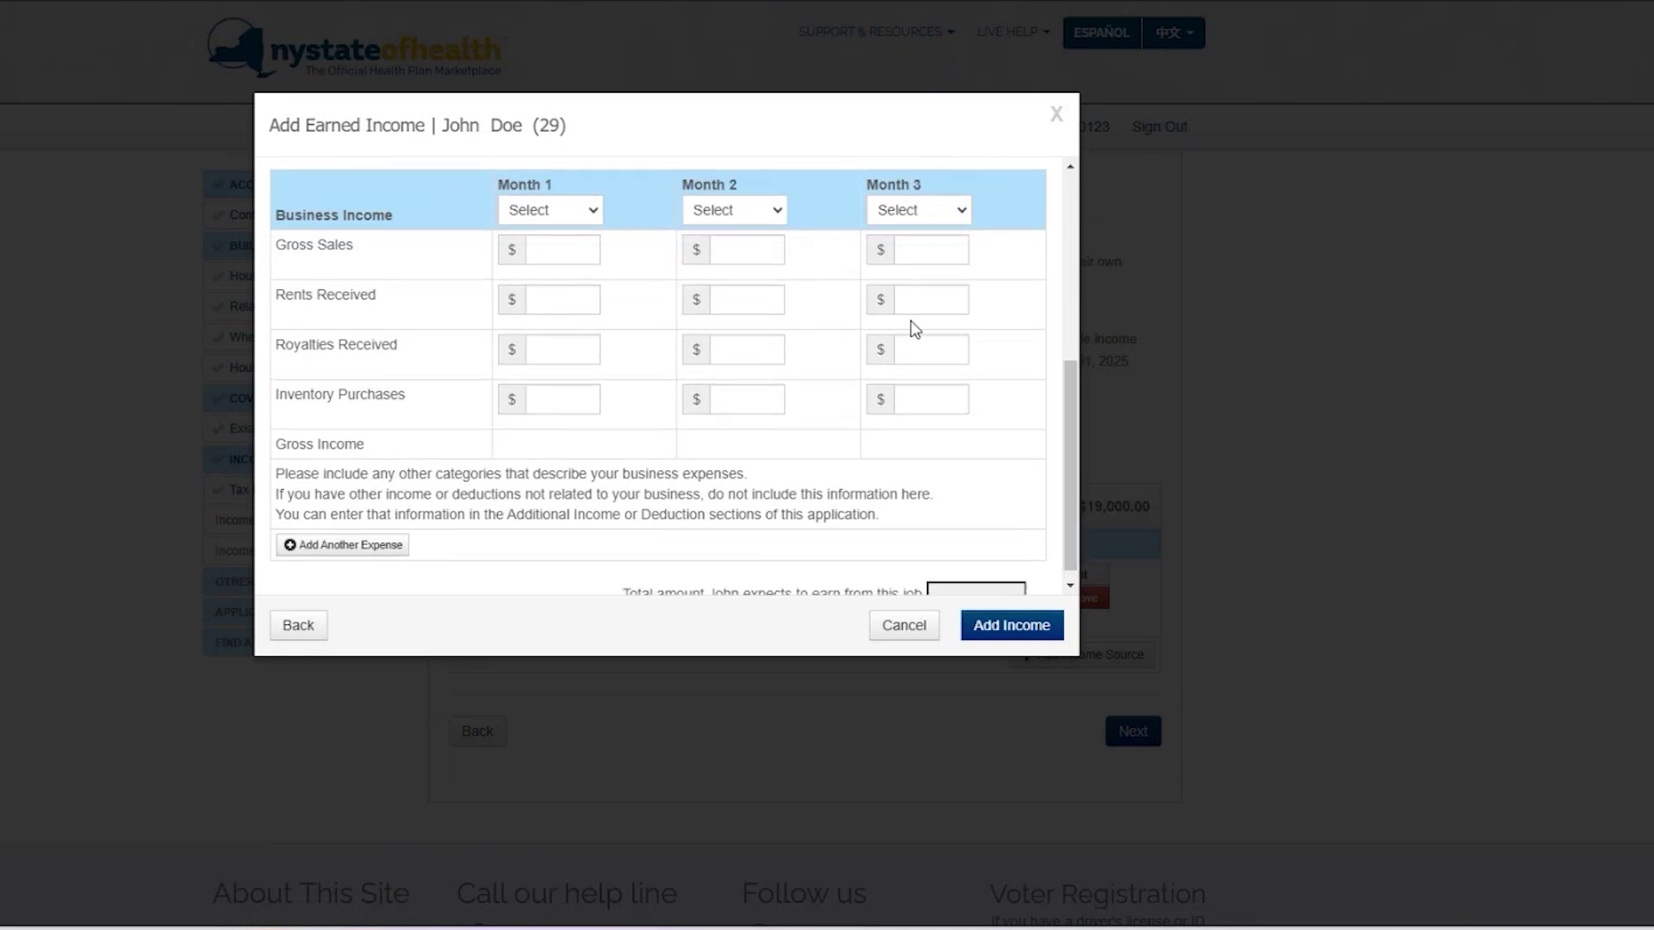
left_click(596, 210)
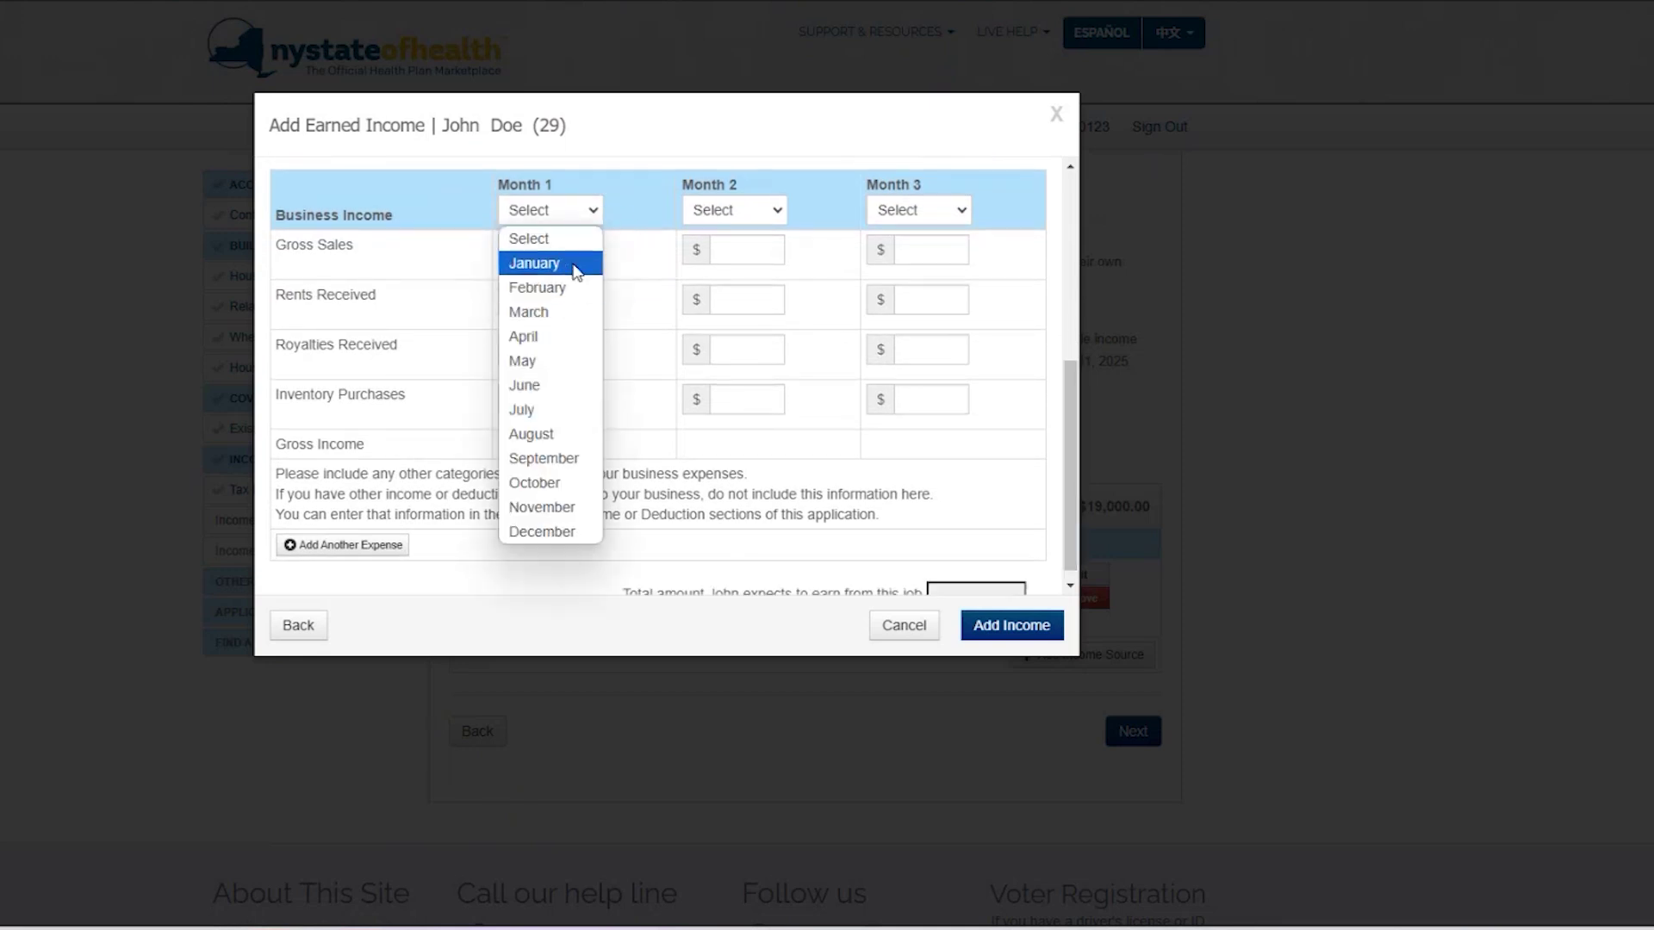
left_click(572, 488)
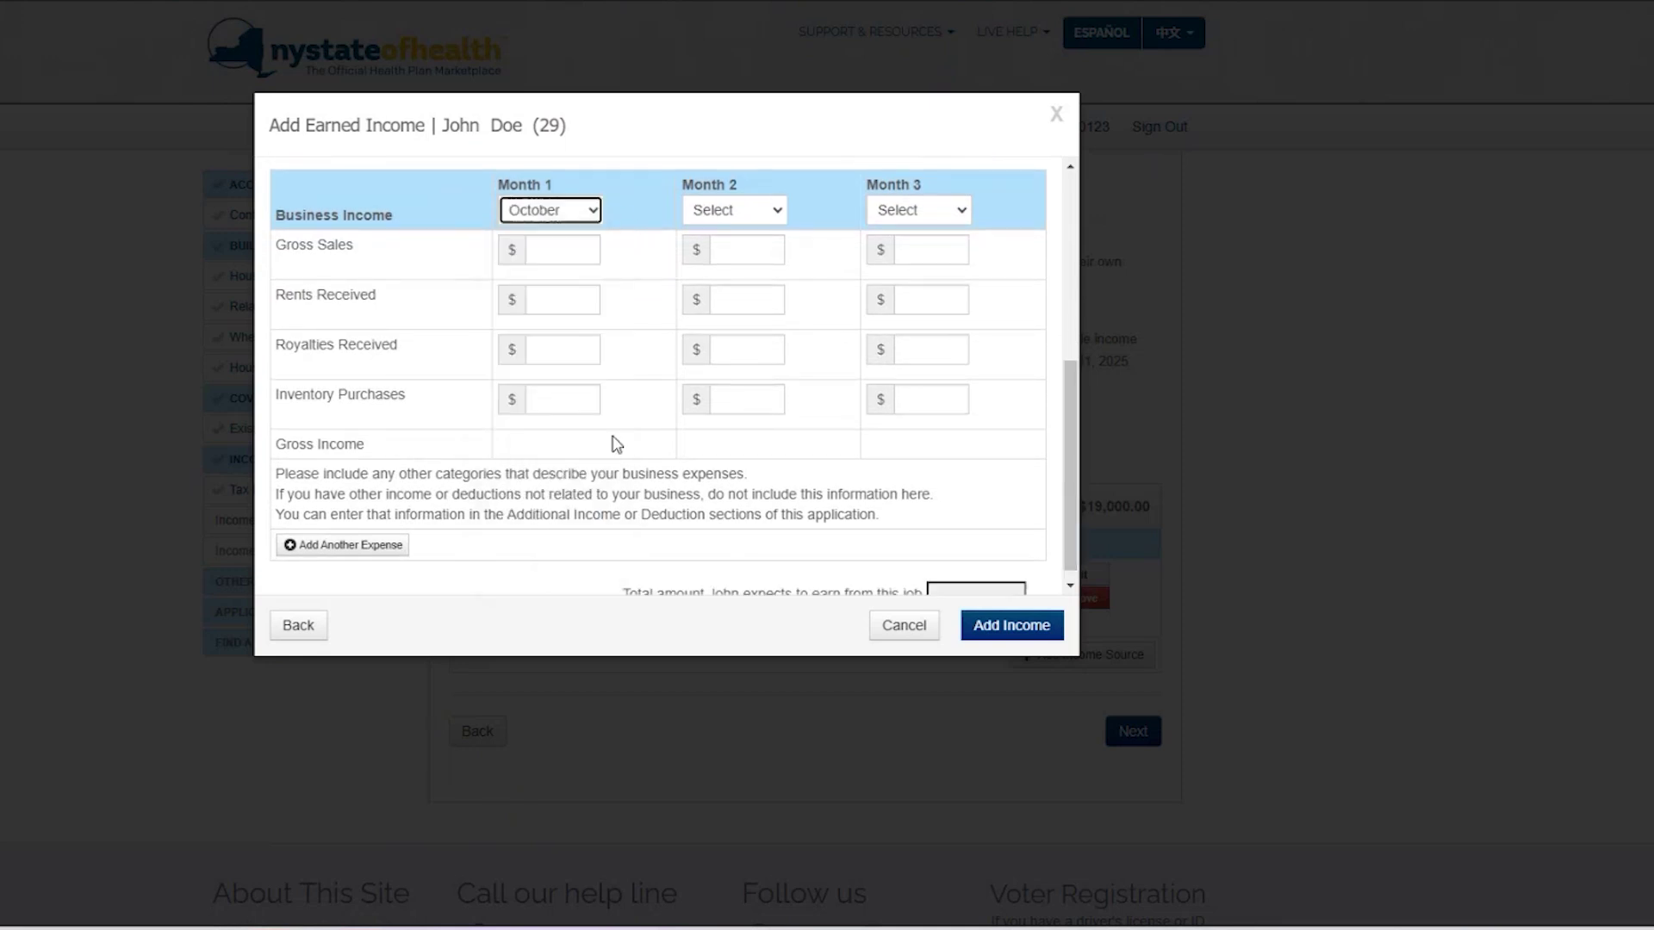
left_click(780, 215)
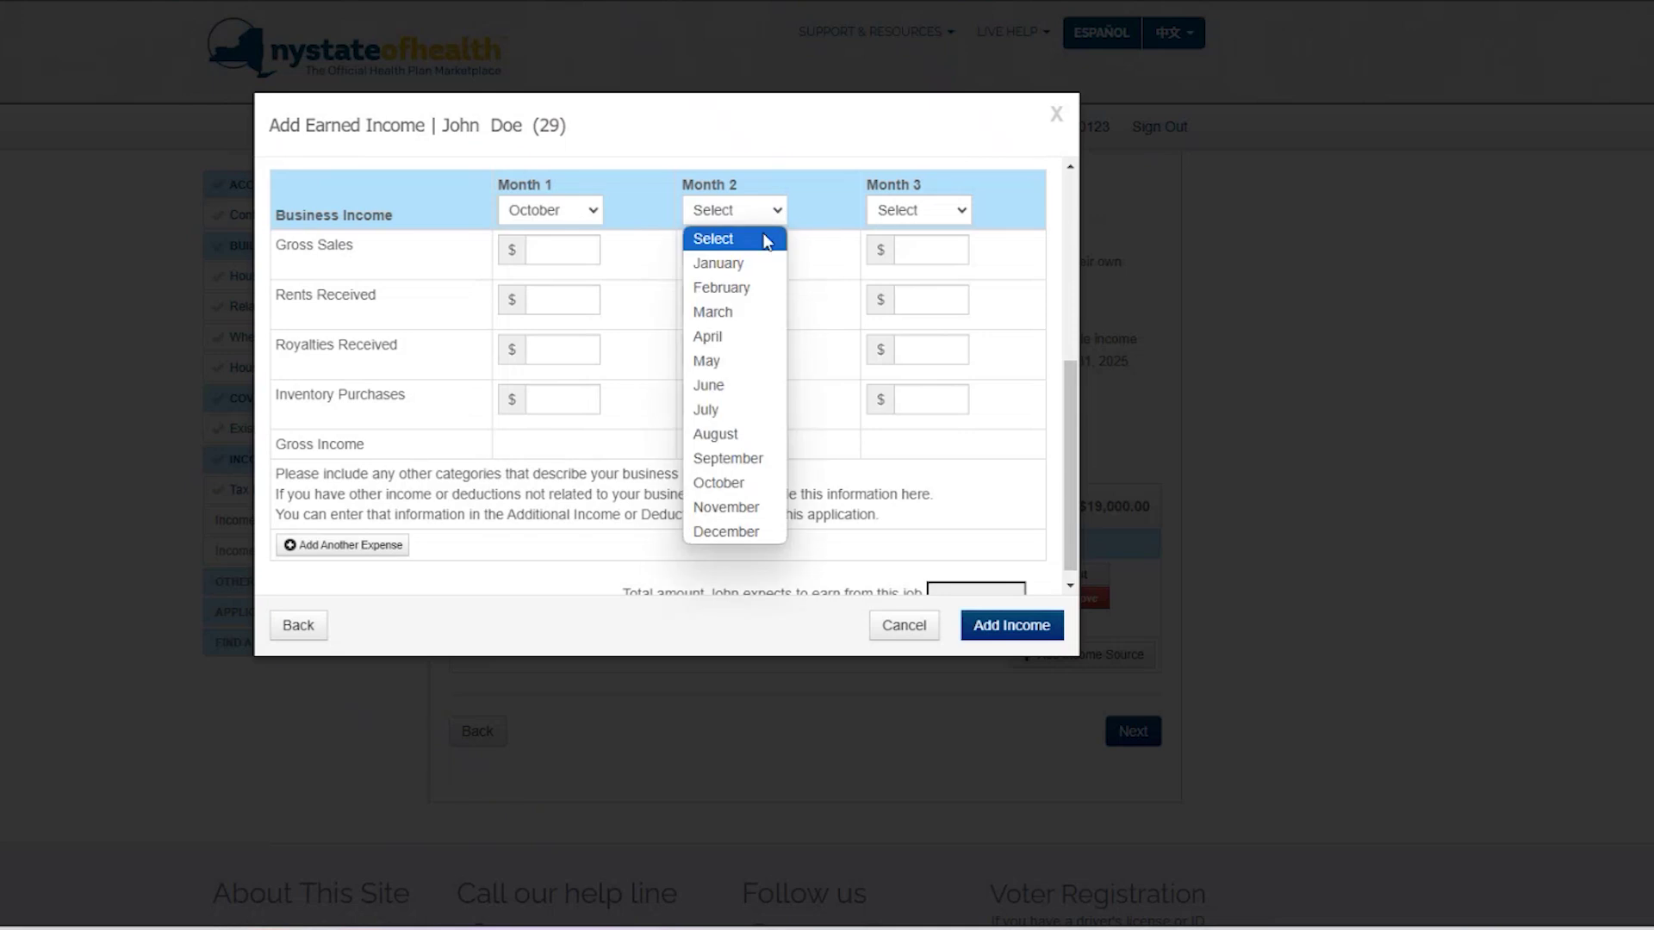
left_click(757, 507)
left_click(953, 210)
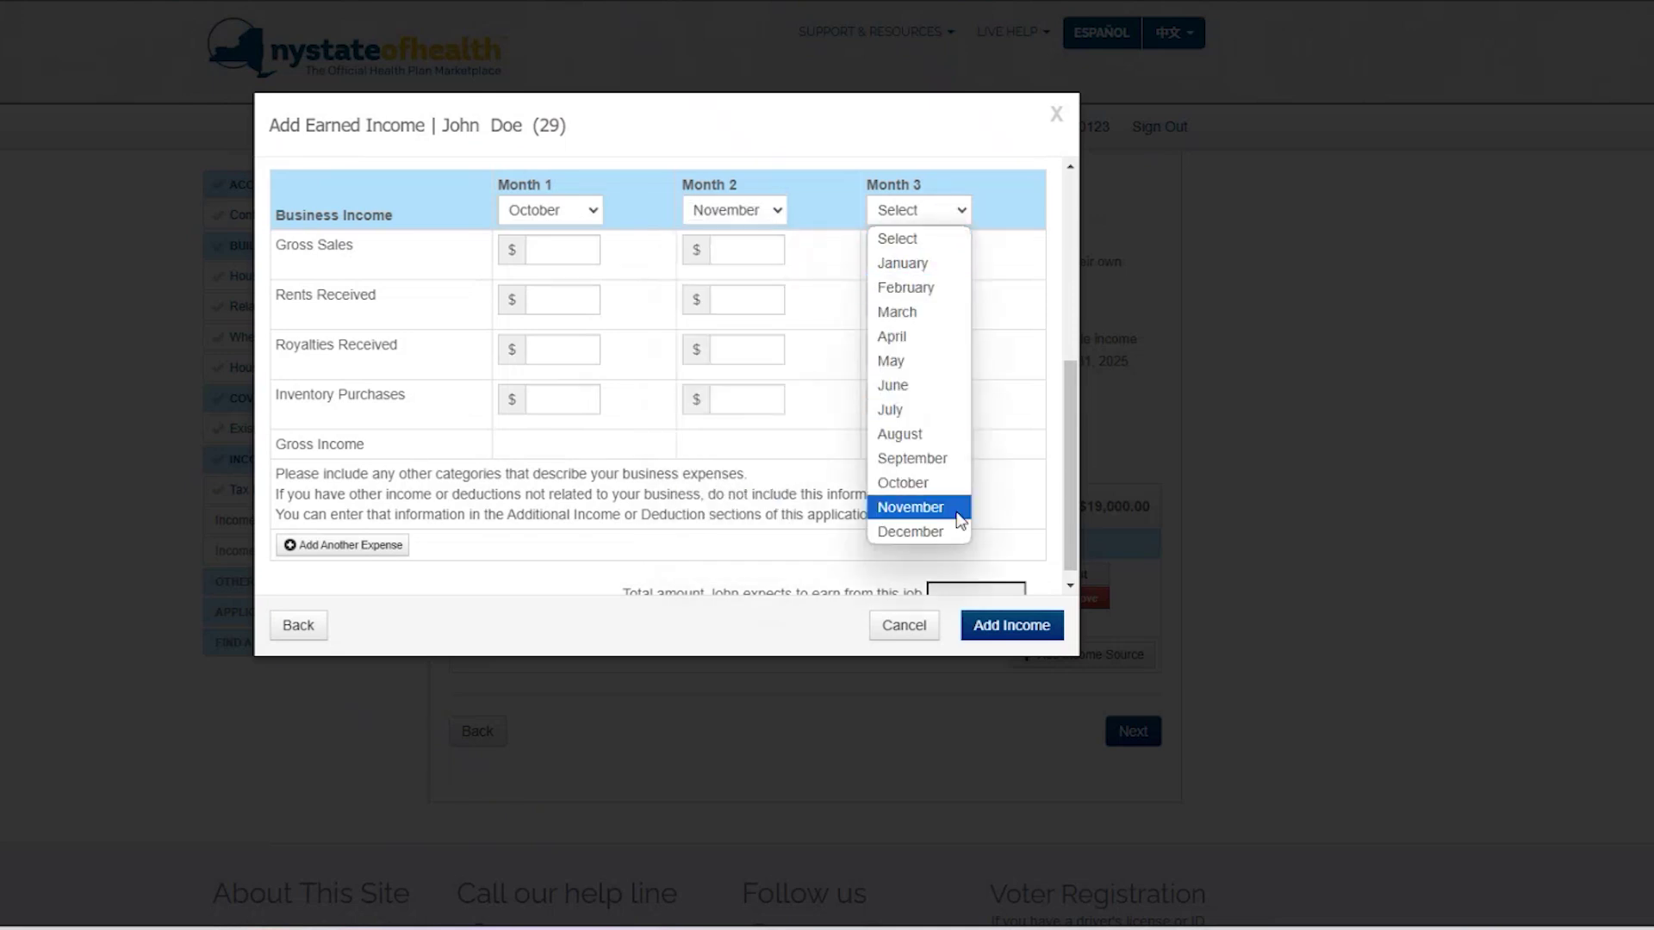
left_click(943, 531)
- Enter October gross sales of 5000 and rents received of 1500 in the business income table
left_click(555, 258)
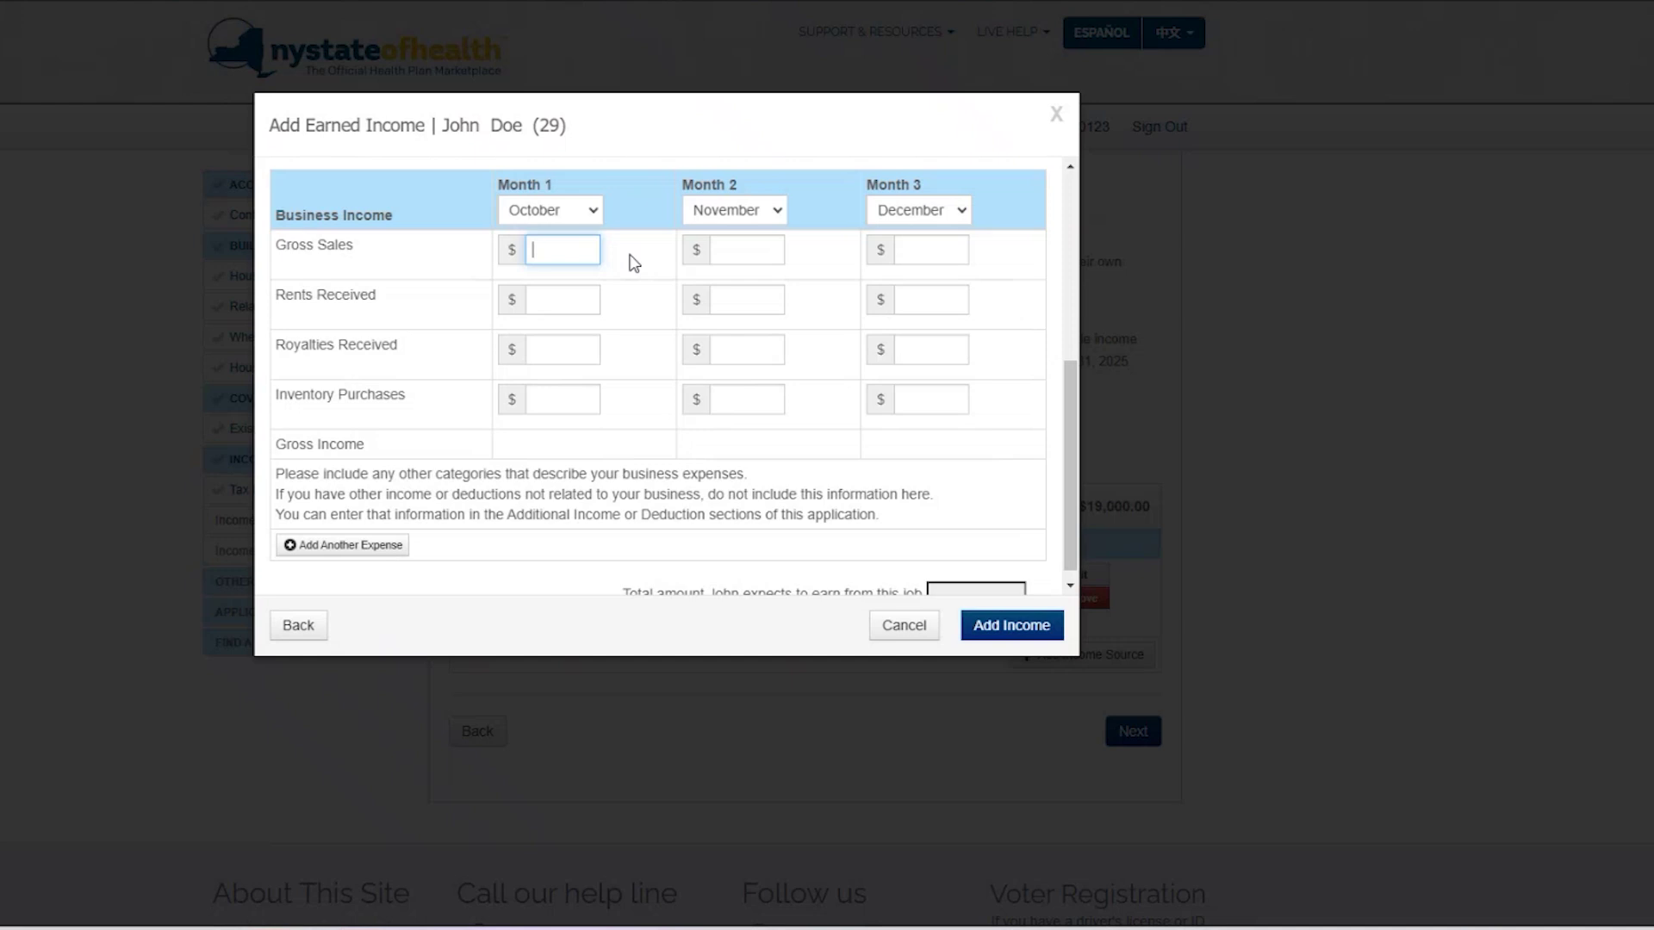
scroll(456, 316, "down", 1)
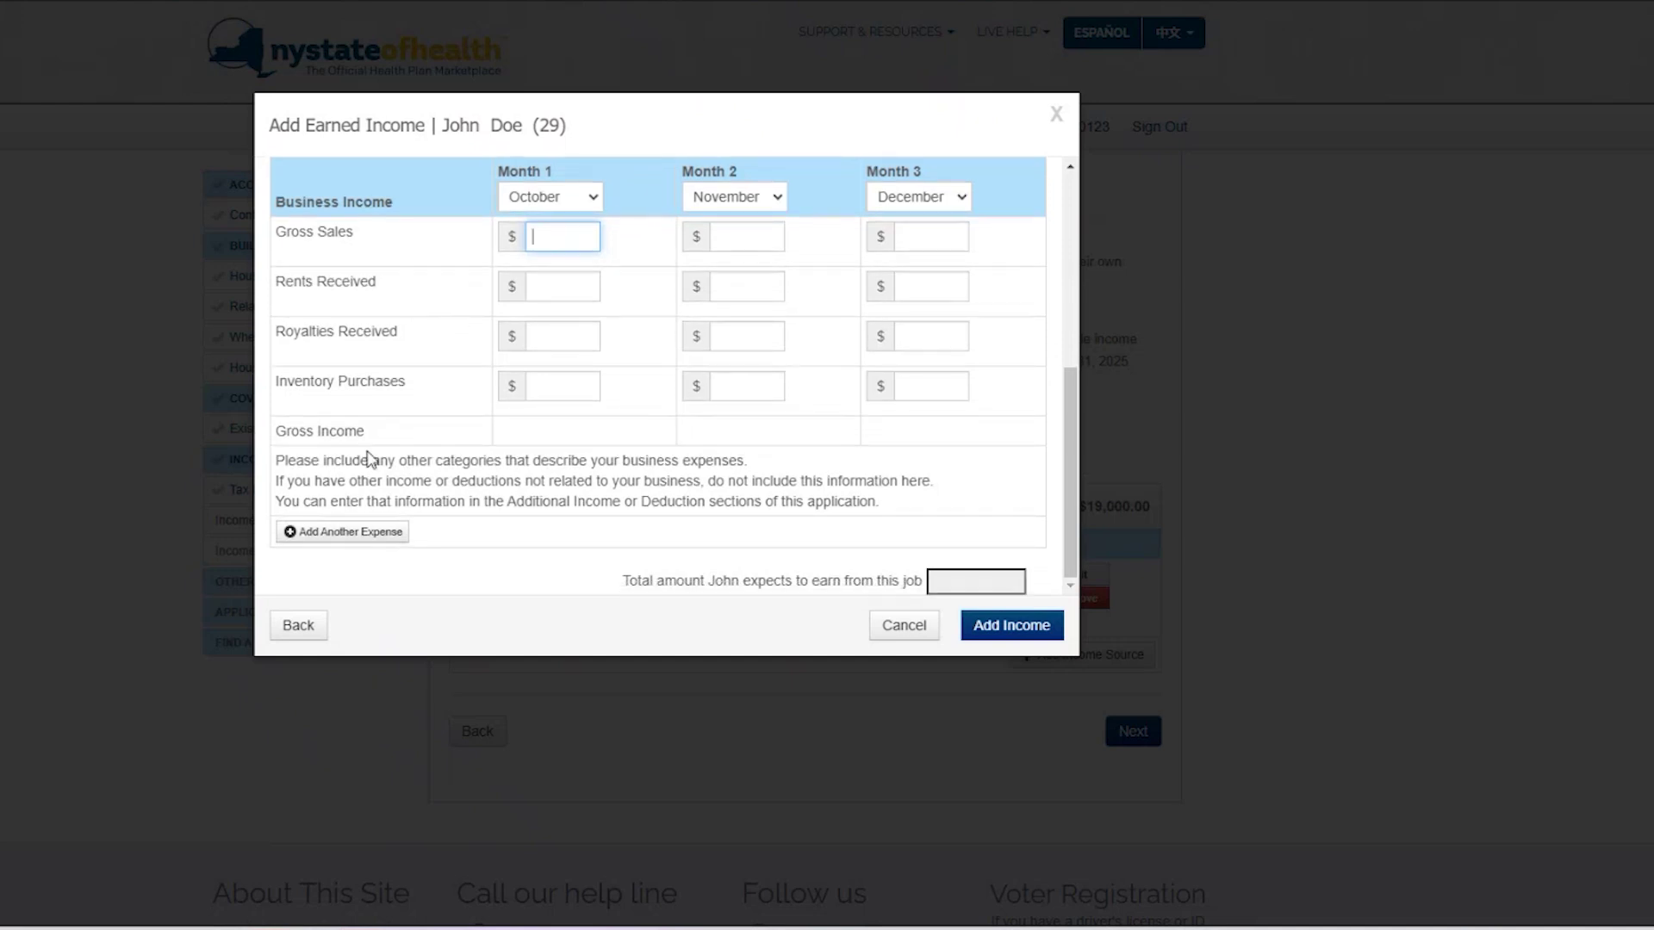
type("5000")
left_click(591, 277)
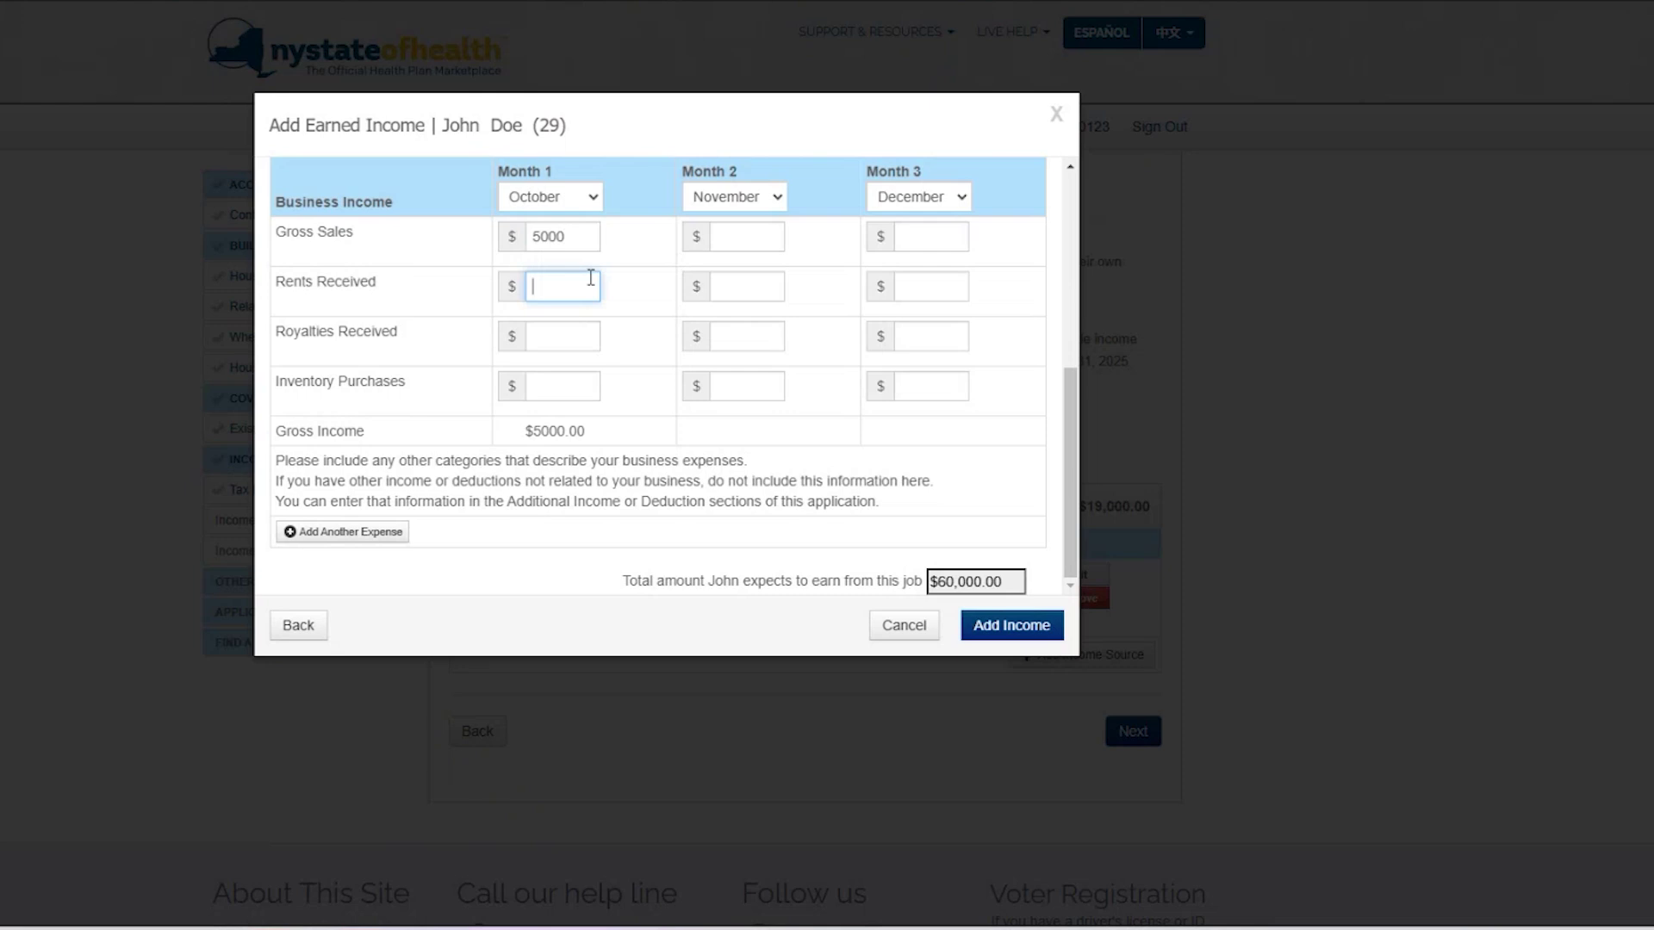
type("1500")
- Enter October inventory purchases of 2000, leaving the royalties received empty
left_click(561, 336)
left_click(560, 384)
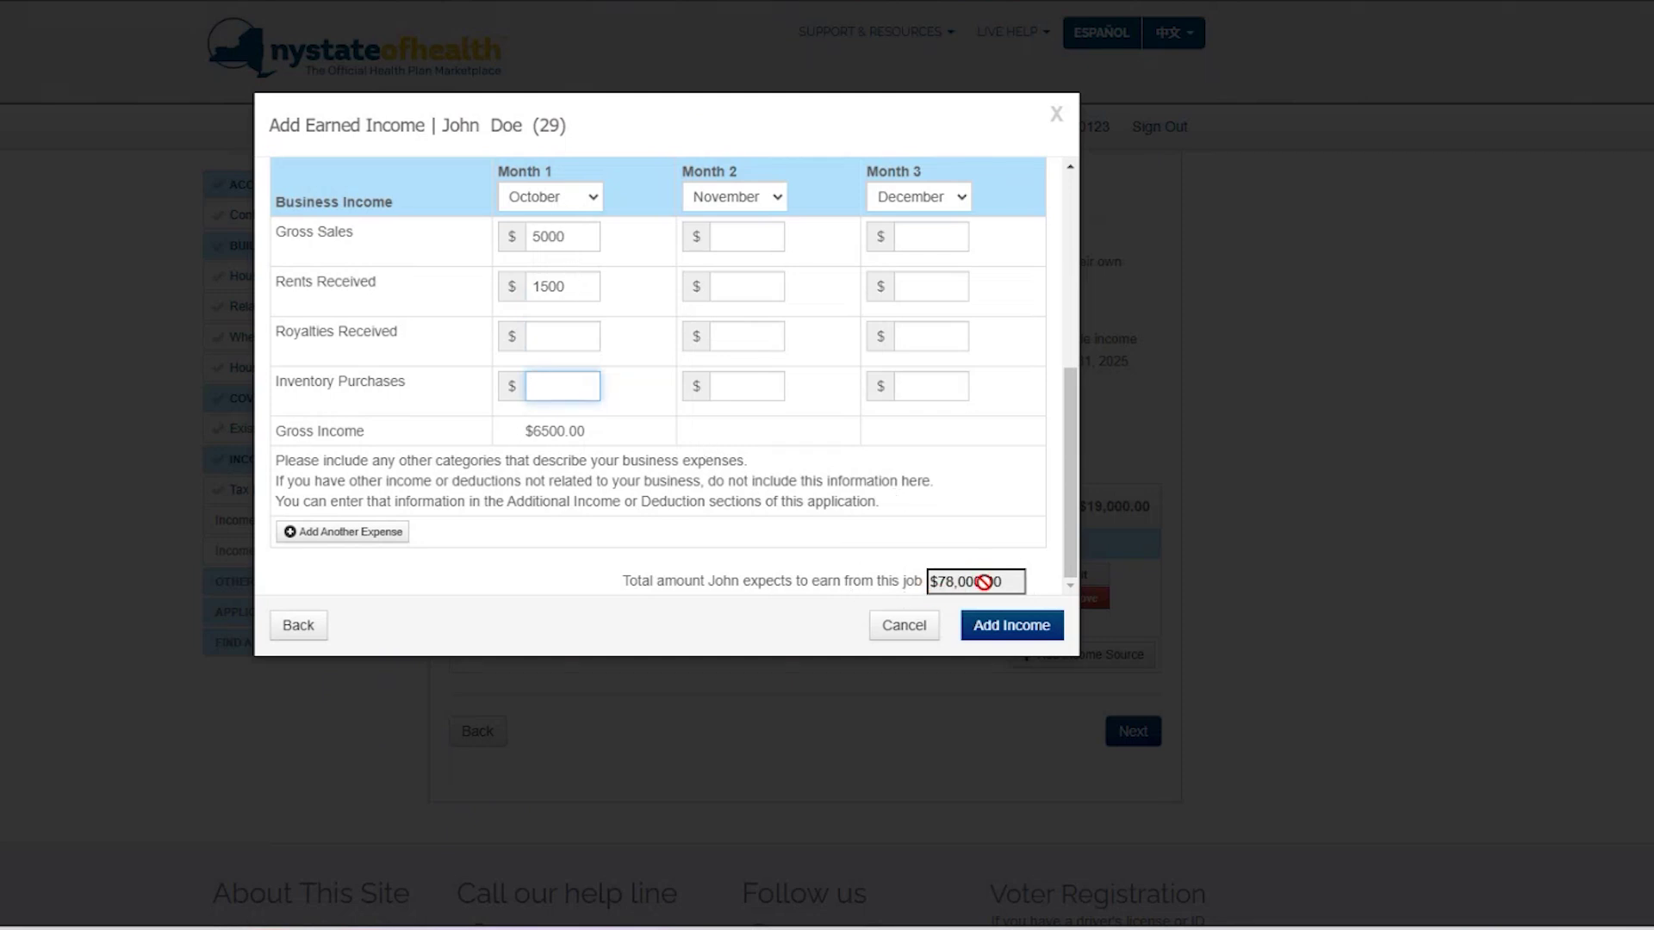
left_click(585, 345)
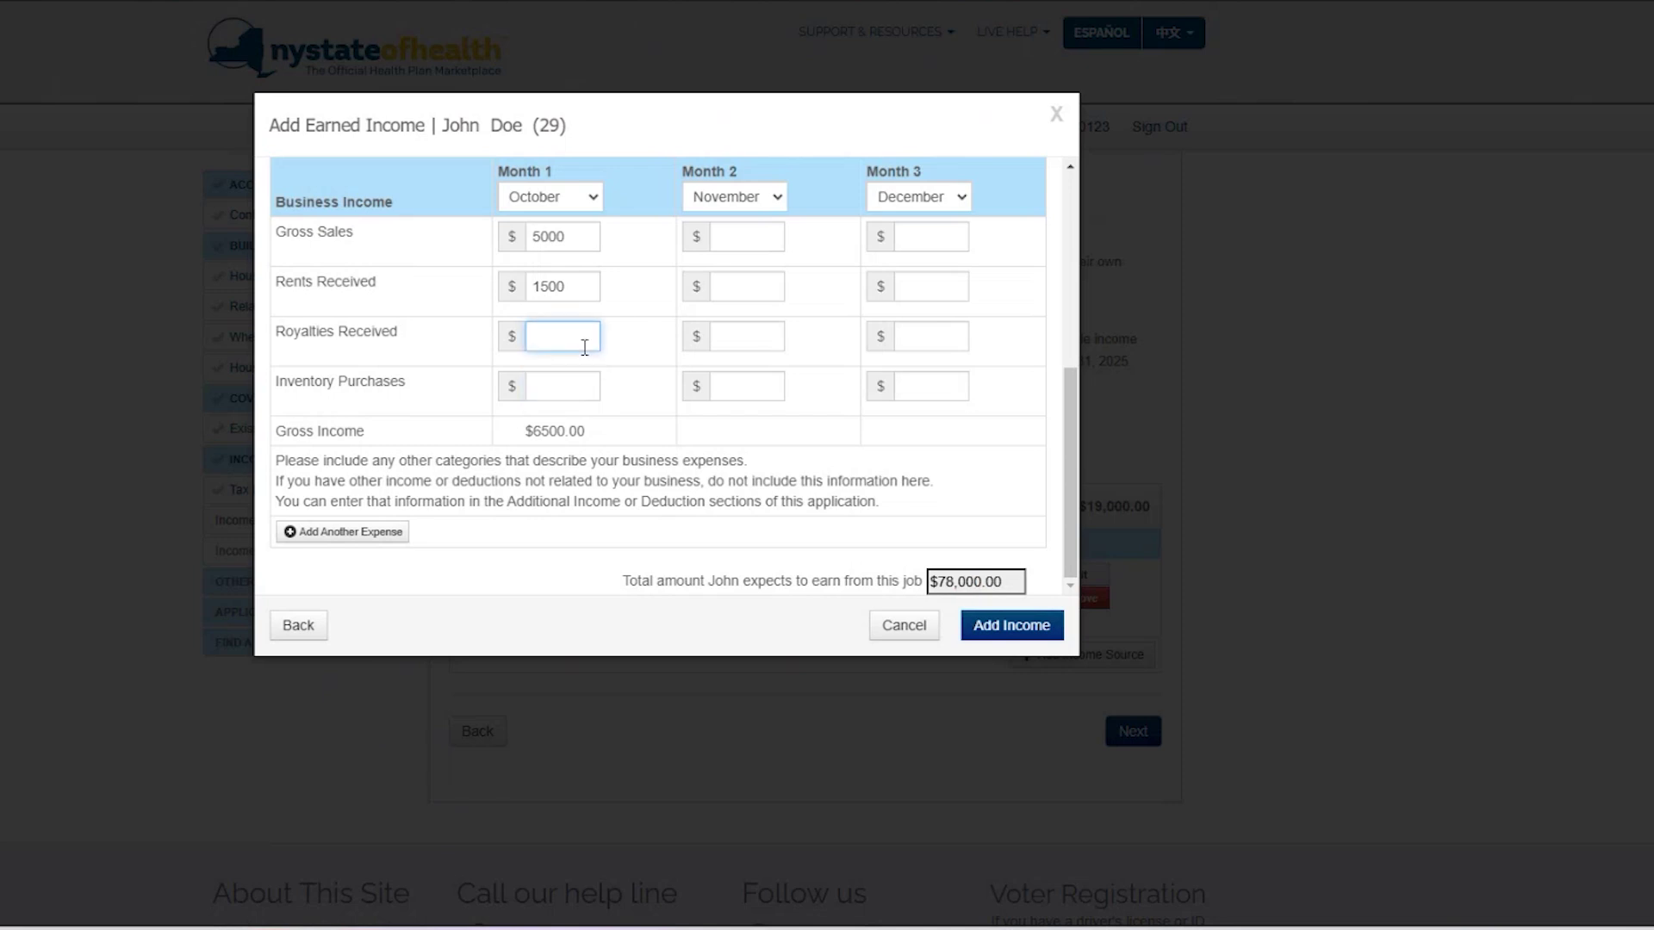
left_click(583, 381)
type("2000")
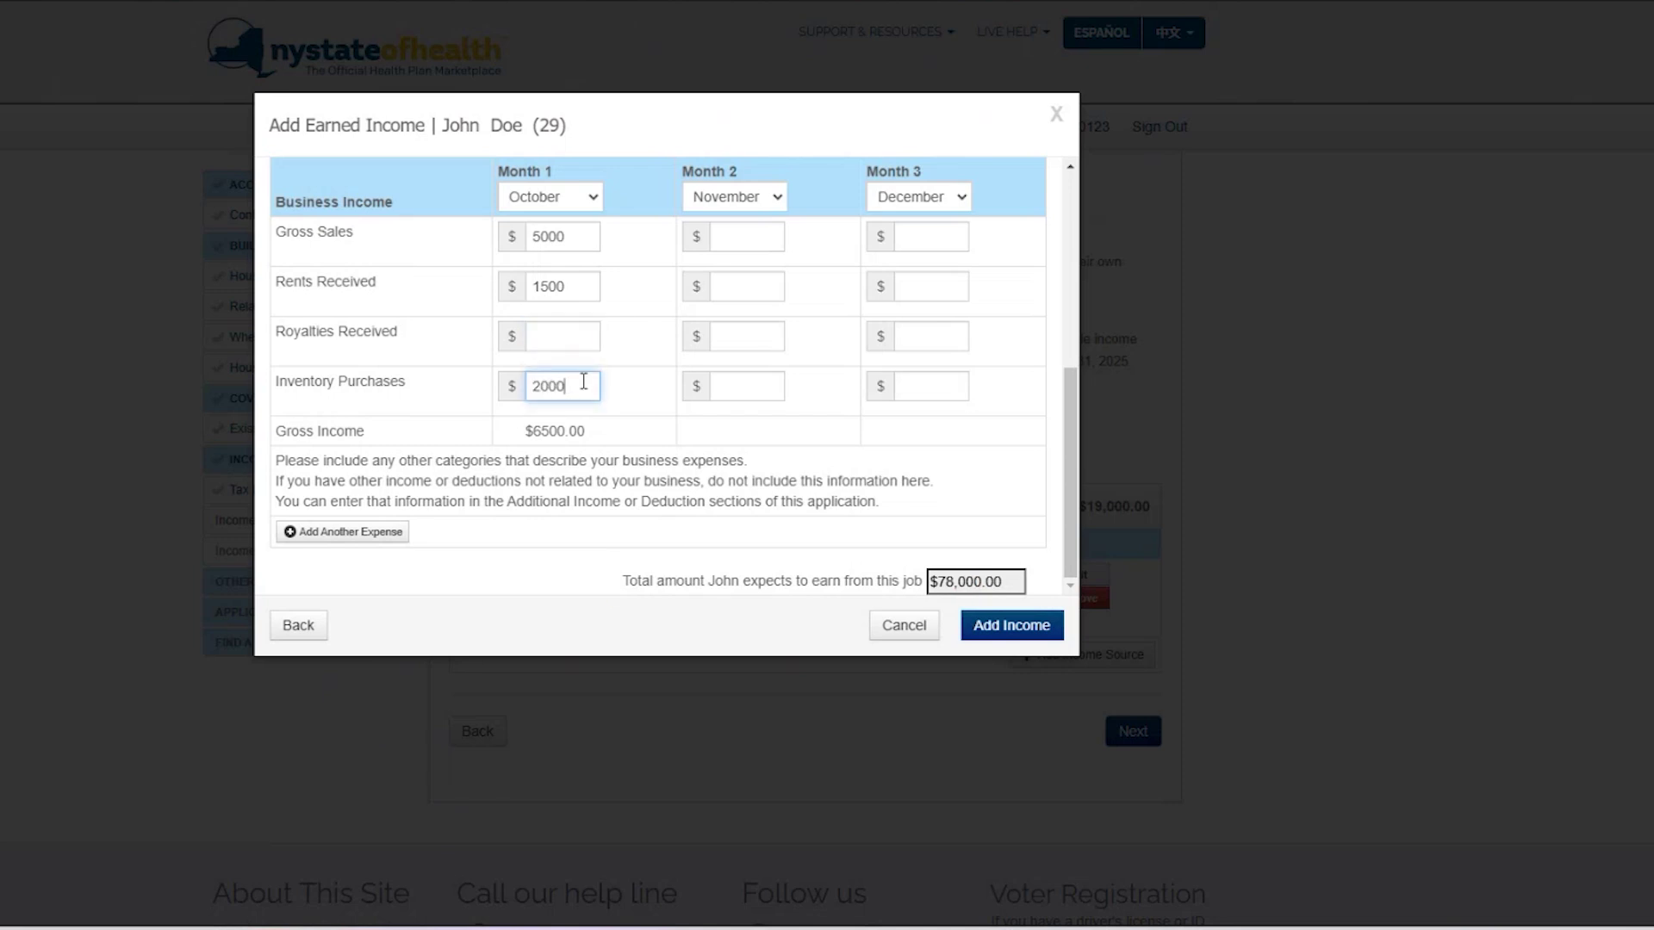
left_click(598, 319)
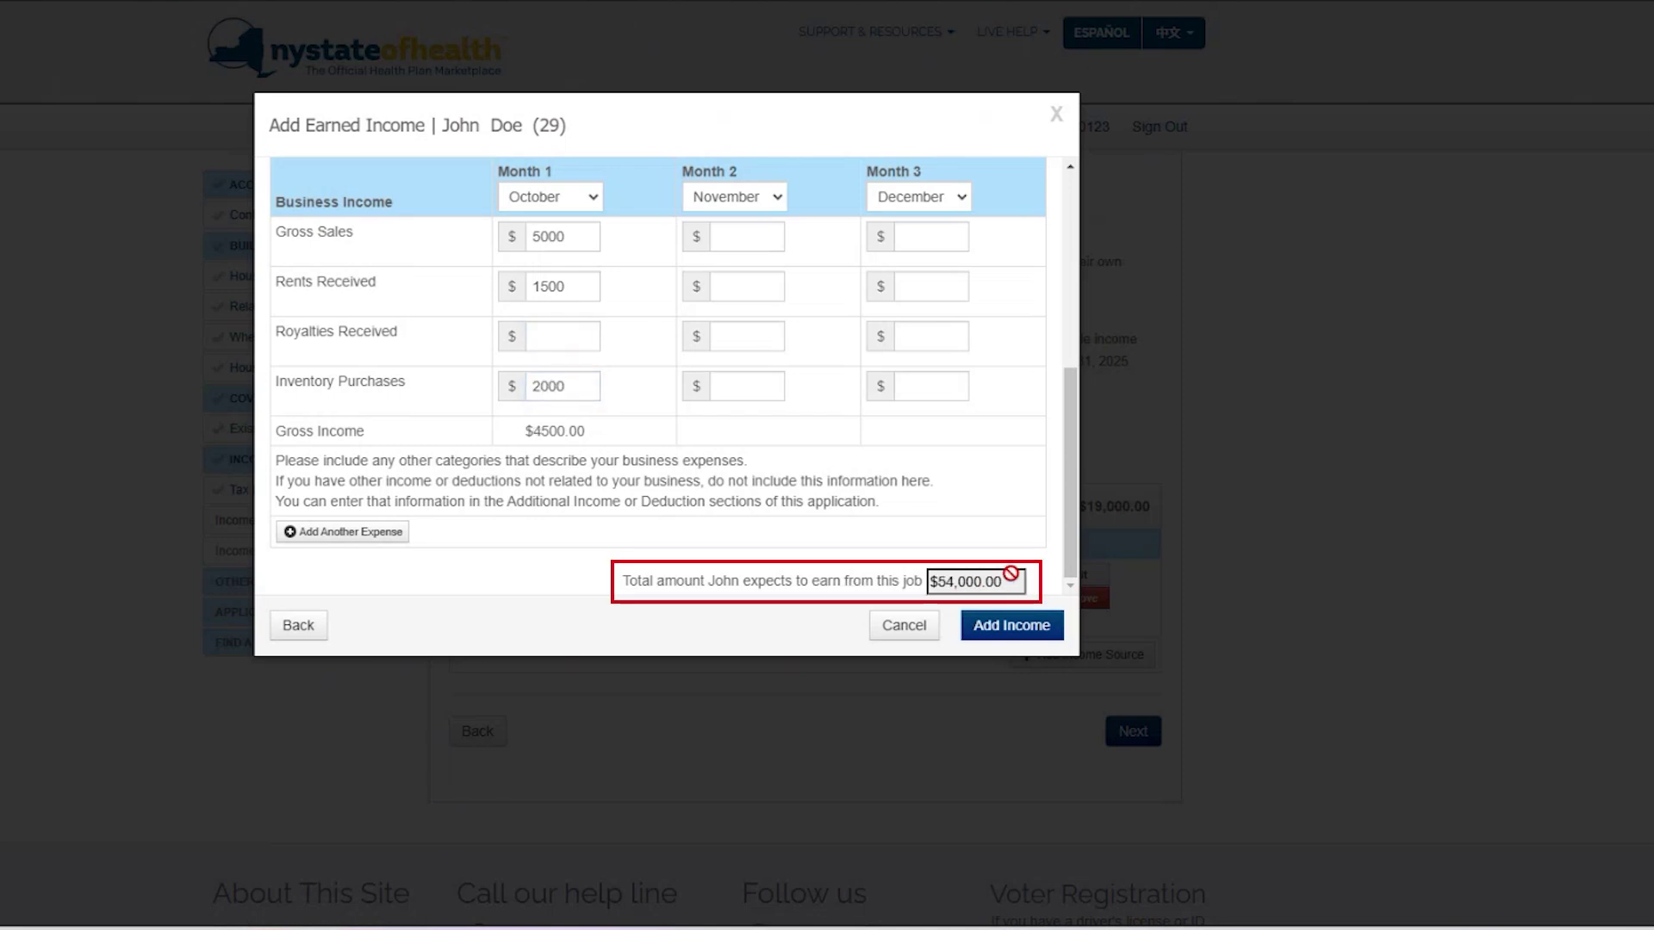
- Show the explanation of what Social Security Benefits are for the Benefit Income question
scroll(555, 239, "down", 1)
scroll(575, 393, "down", 1)
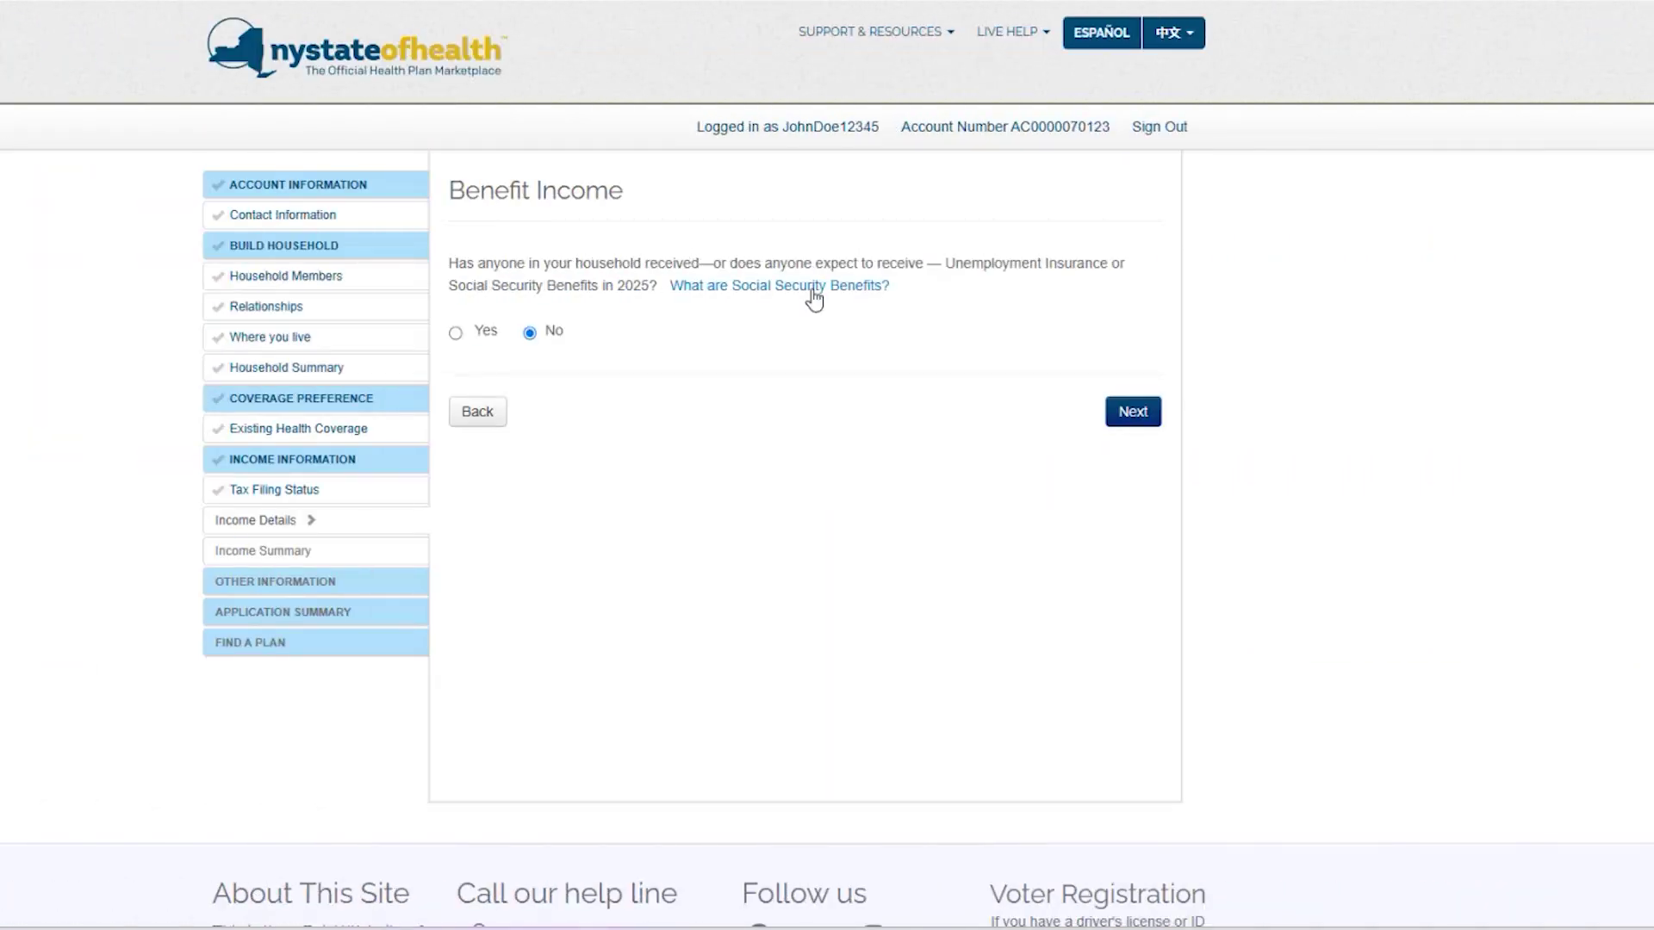
left_click(824, 291)
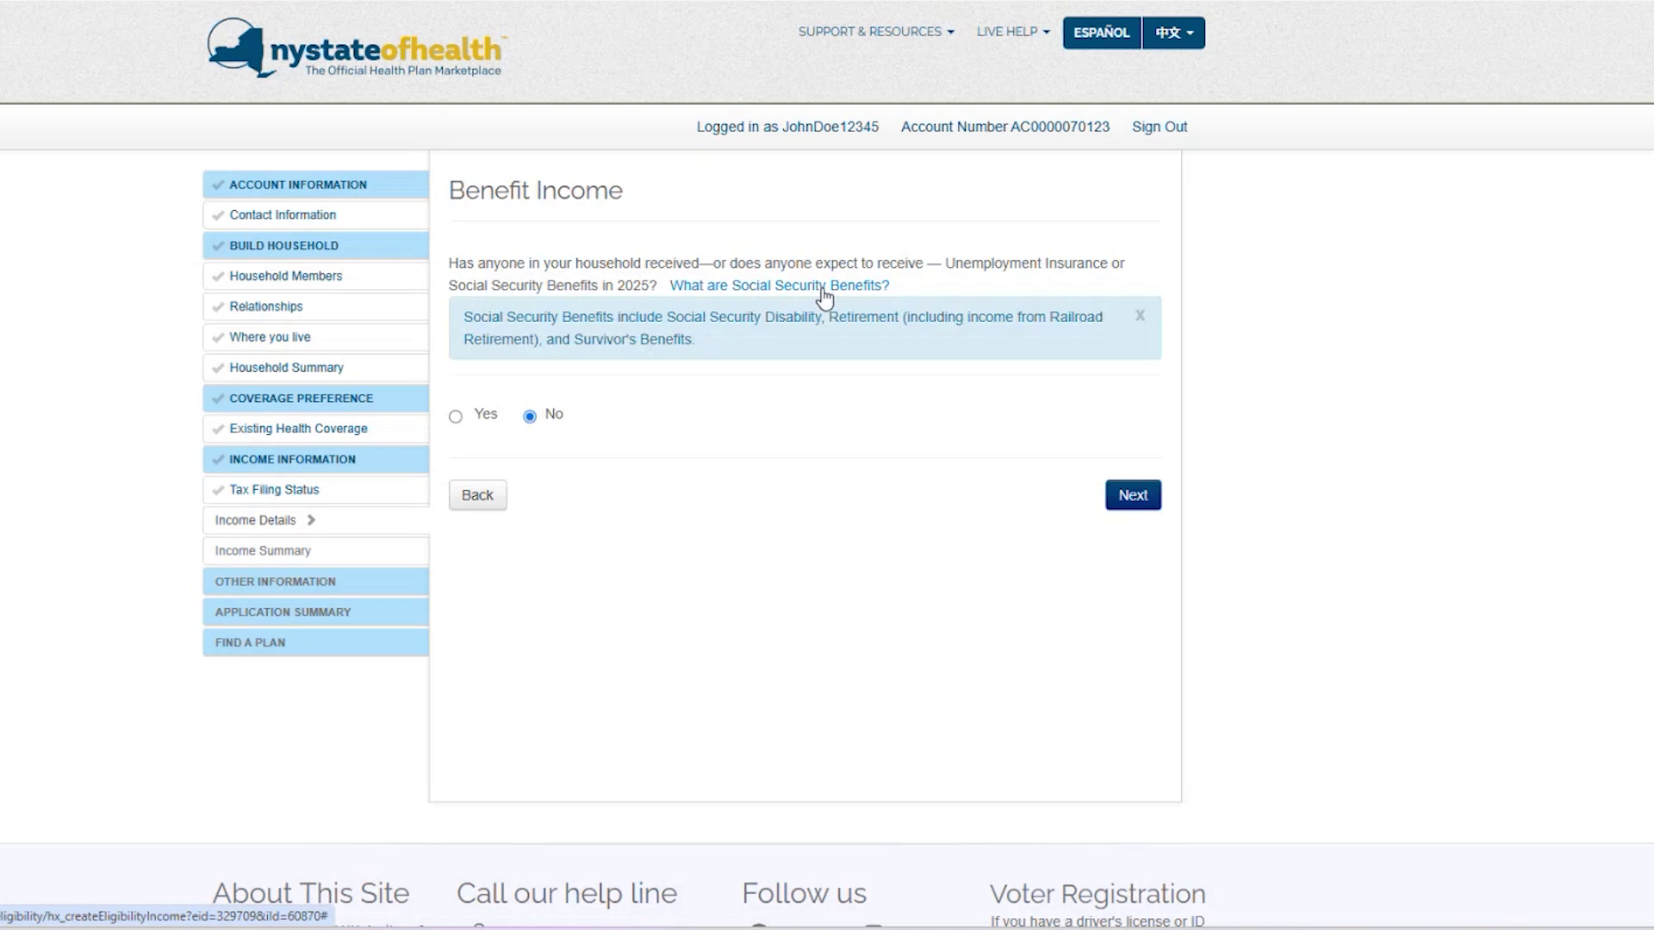